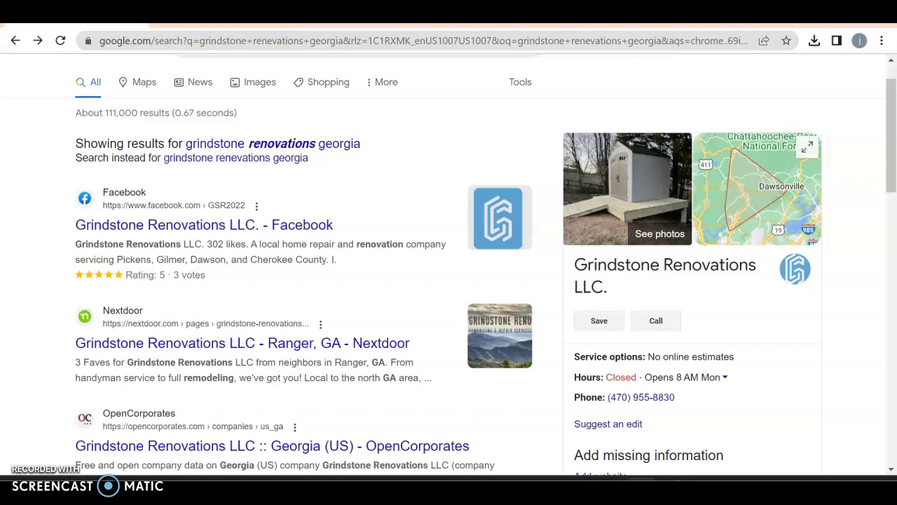
Review the Grindstone Renovations LLC search listing and browse its business profile photos, closing the gallery when done.
scroll(448, 266, "up", 1)
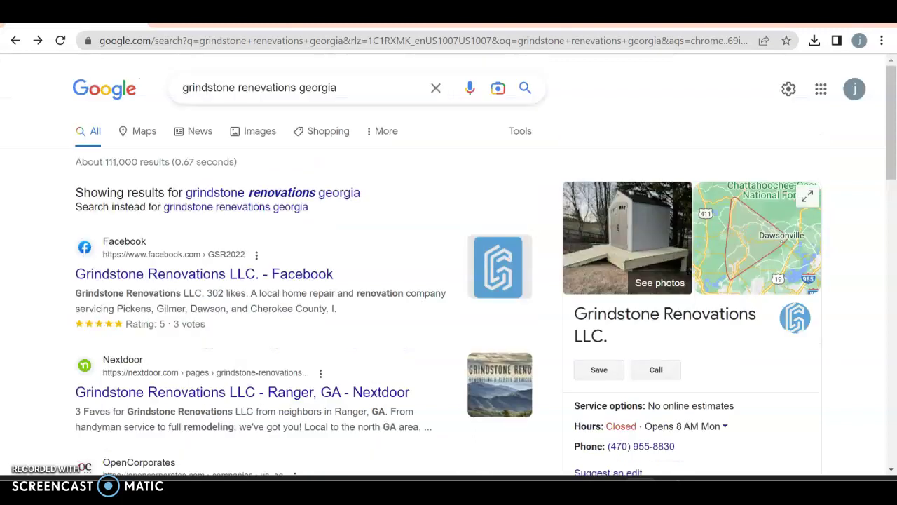
scroll(441, 250, "down", 2)
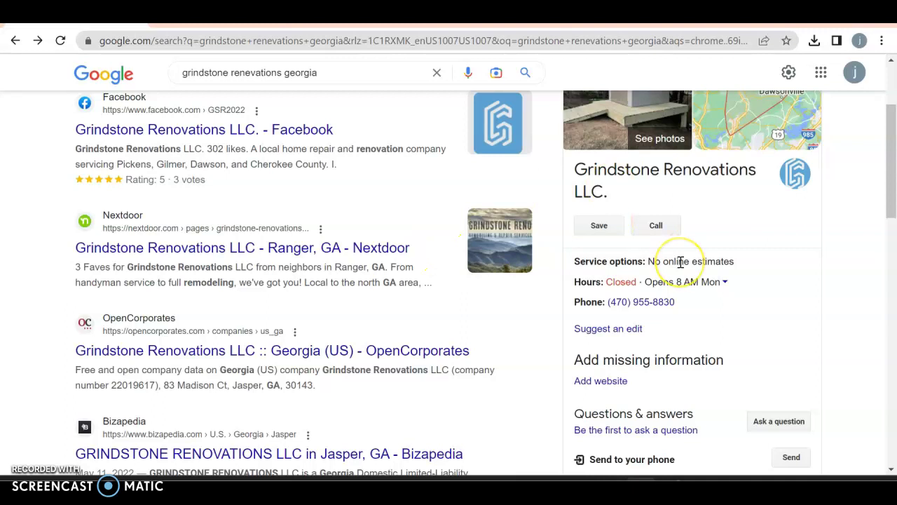
scroll(680, 261, "up", 2)
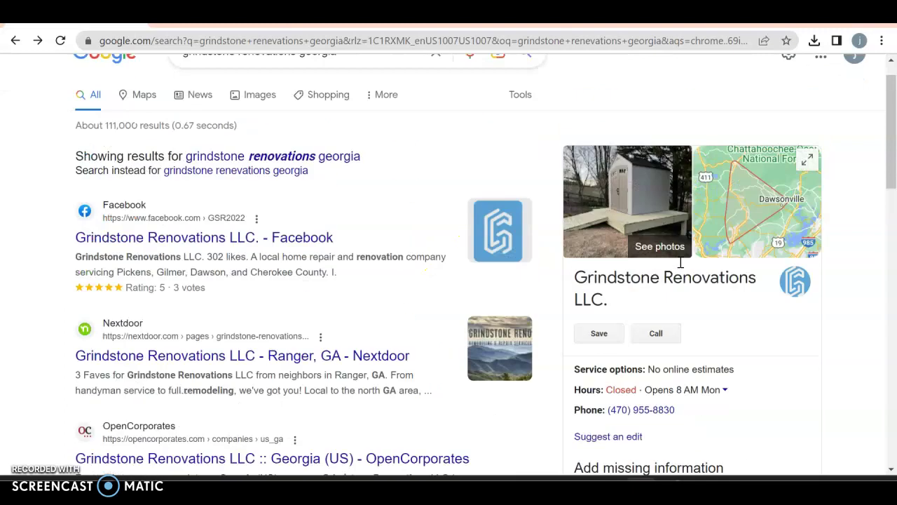
scroll(680, 262, "down", 1)
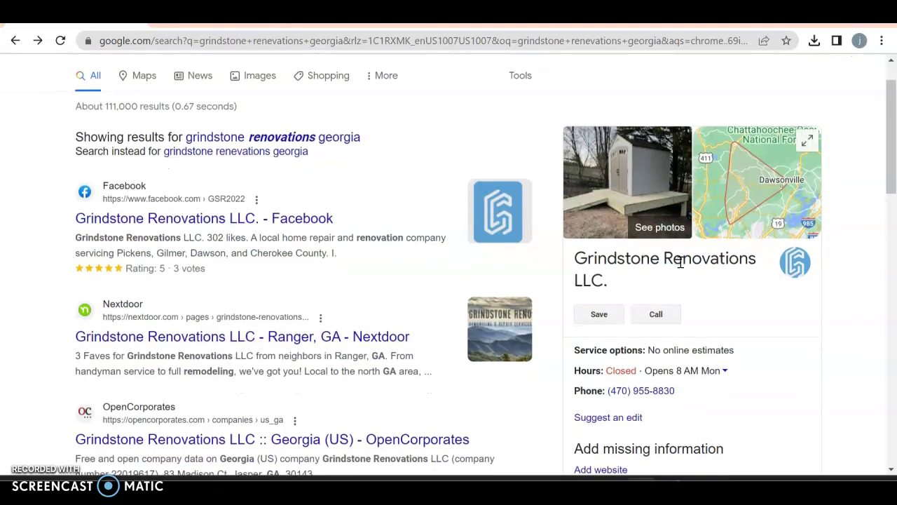
left_click(673, 229)
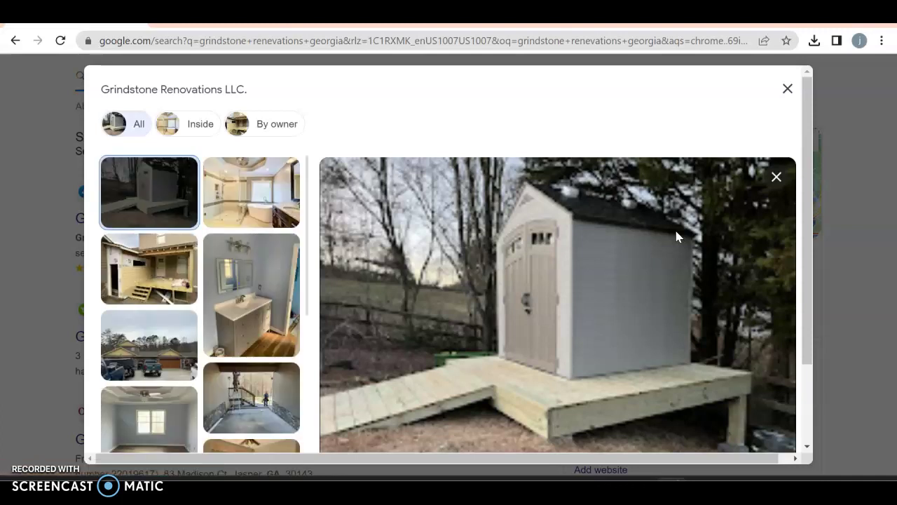
scroll(300, 375, "down", 10)
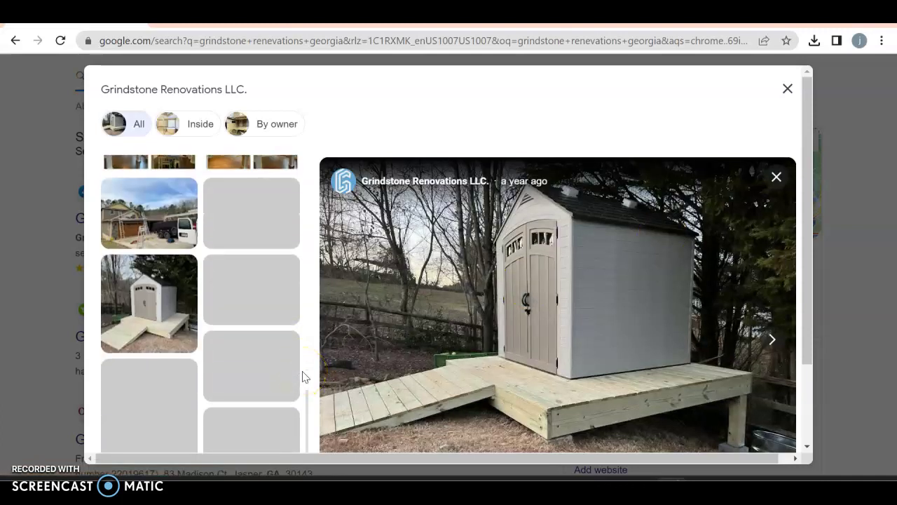
scroll(302, 377, "down", 1)
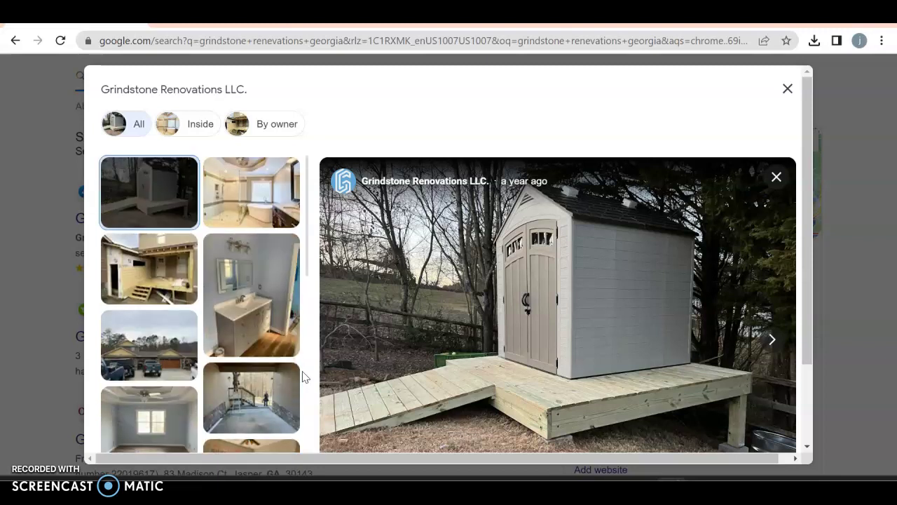
left_click(787, 89)
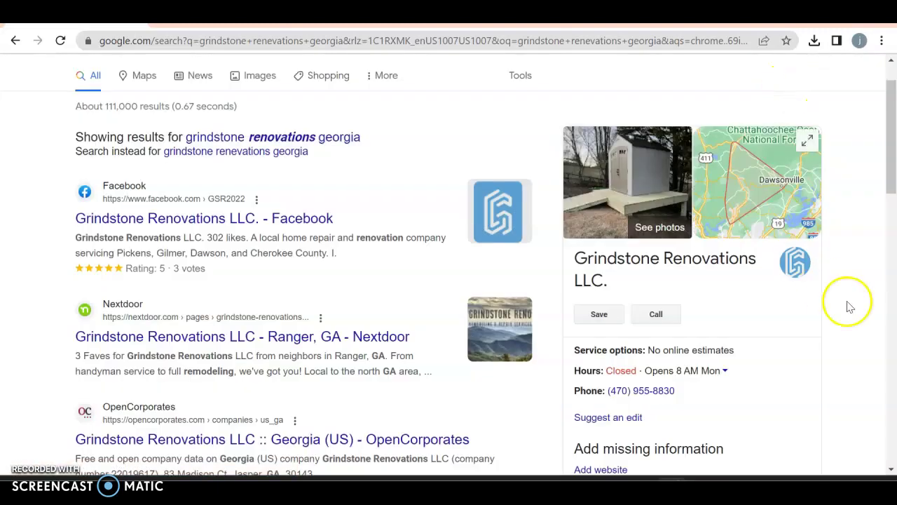
Examine the Google results and suggested searches for "remodeling atlanta", including the top listed businesses.
scroll(645, 320, "down", 2)
scroll(646, 320, "up", 3)
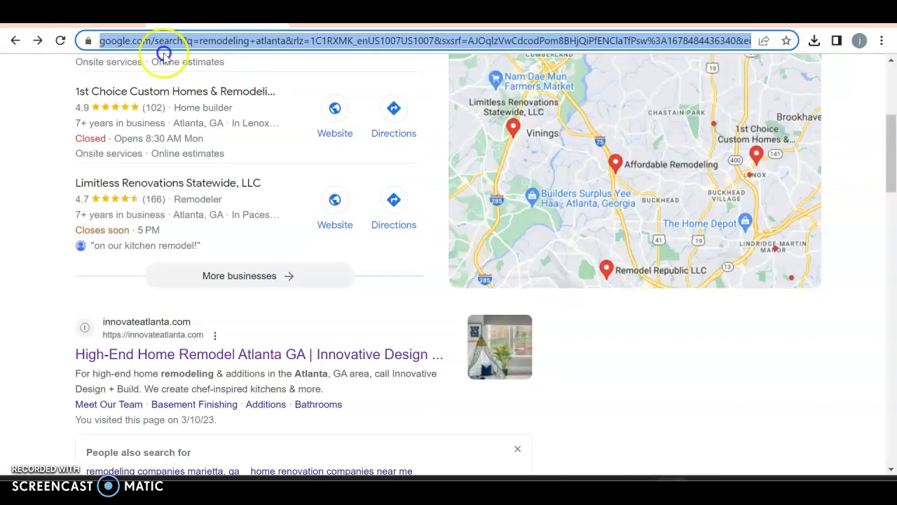
scroll(449, 266, "up", 4)
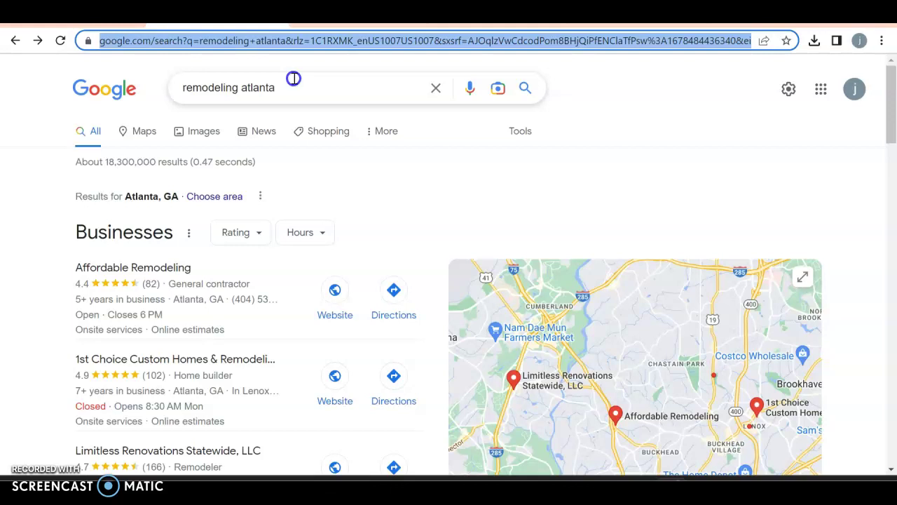
scroll(293, 79, "down", 2)
scroll(293, 79, "up", 2)
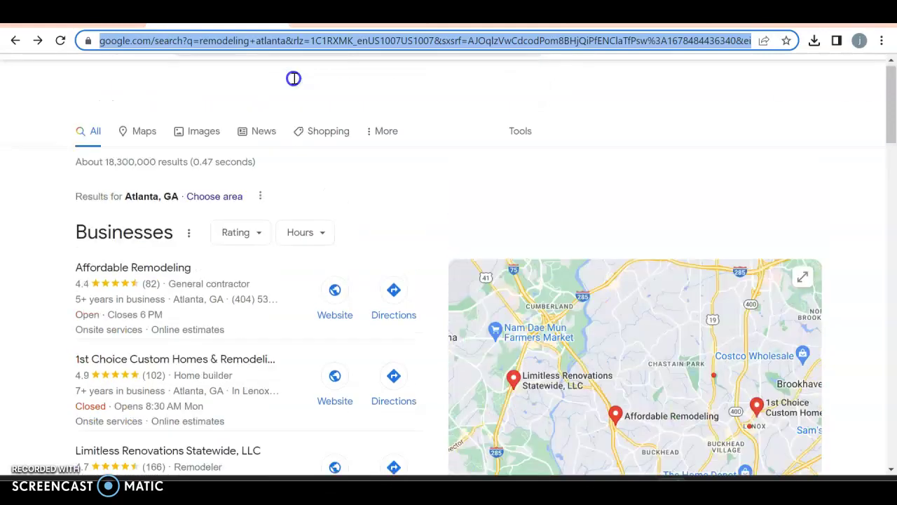
left_click(298, 94)
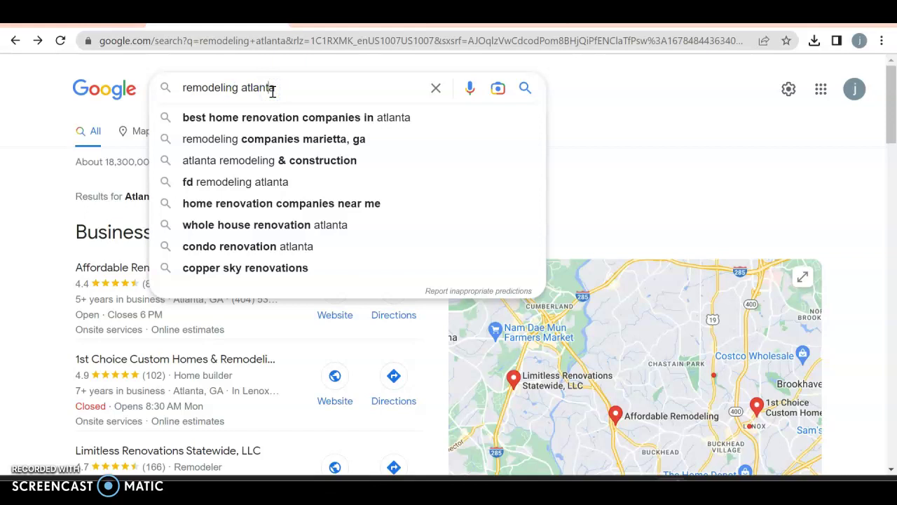
left_click(9, 137)
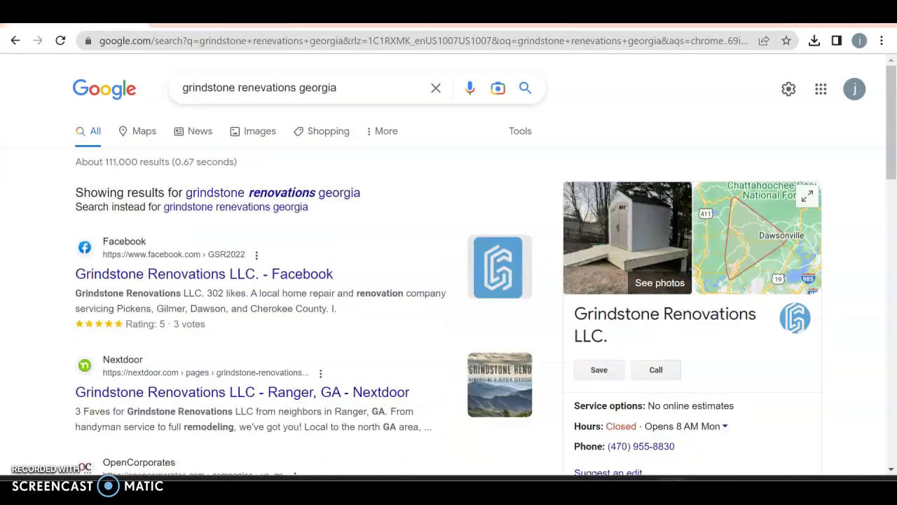
Open the Grindstone Renovations LLC Facebook page from the results, review its intro and posts, and return to the search results.
left_click(203, 274)
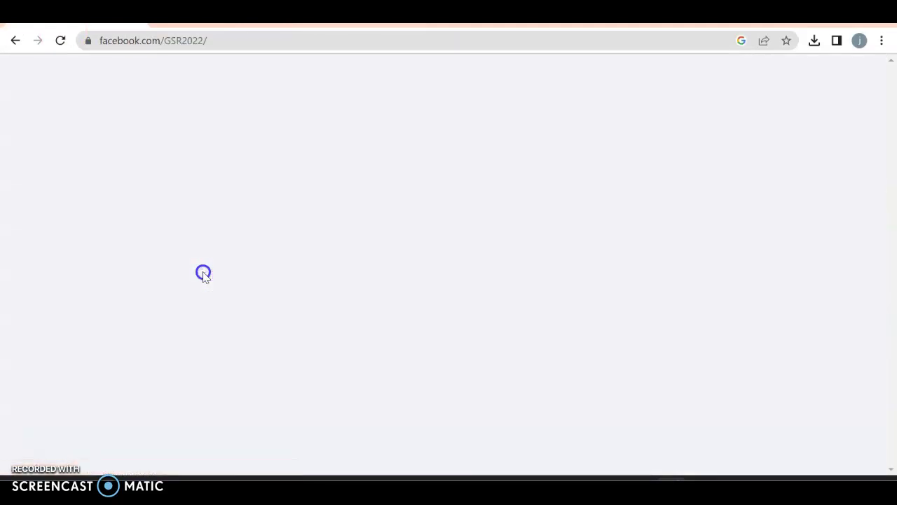
scroll(204, 275, "down", 2)
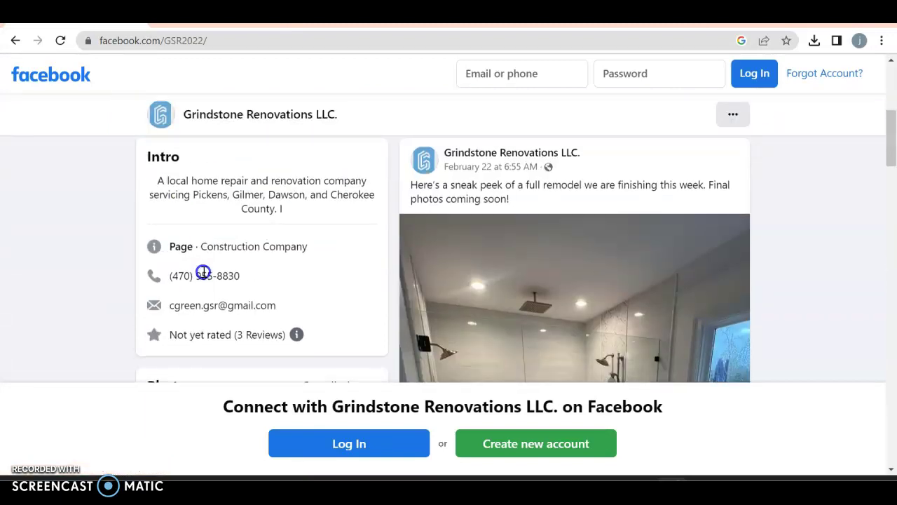
scroll(610, 173, "down", 2)
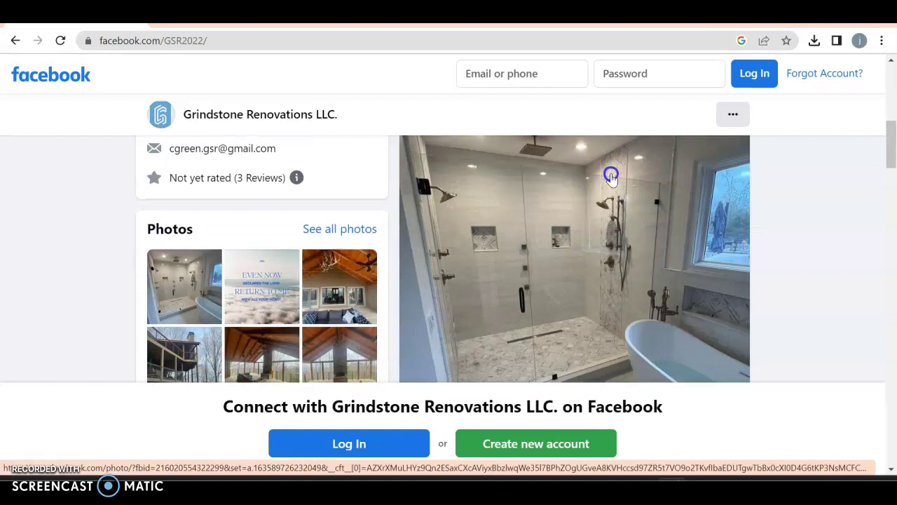
scroll(611, 175, "down", 1)
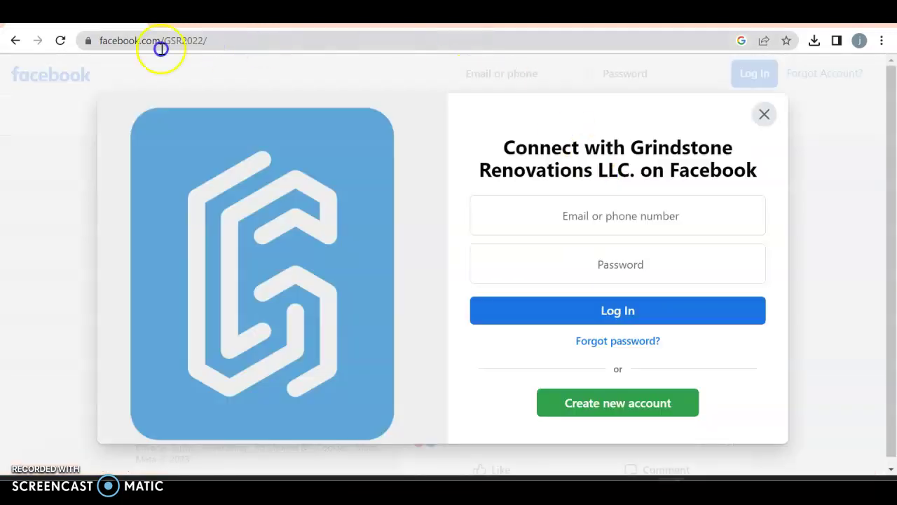
left_click(8, 42)
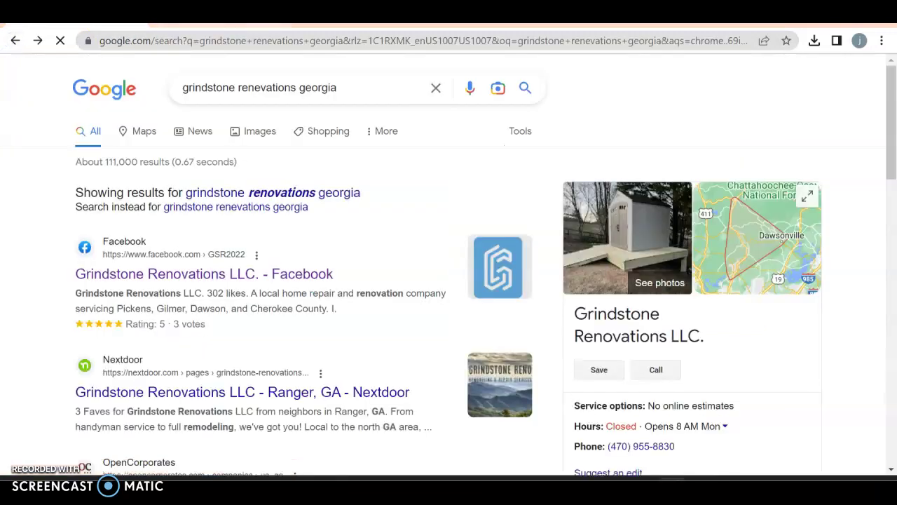
Switch to the "remodeling atlanta" results and examine the listed businesses and the first organic result.
left_click(8, 43)
scroll(319, 240, "down", 1)
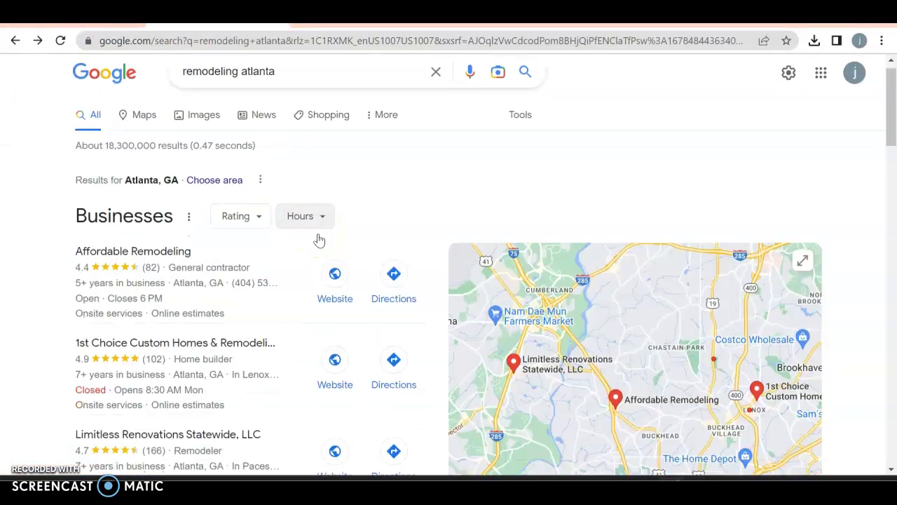
scroll(319, 240, "down", 4)
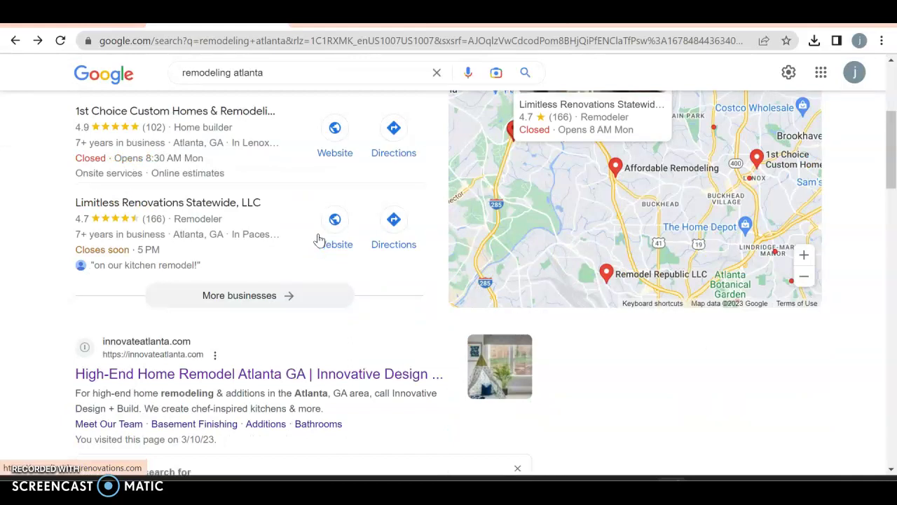
scroll(319, 240, "down", 3)
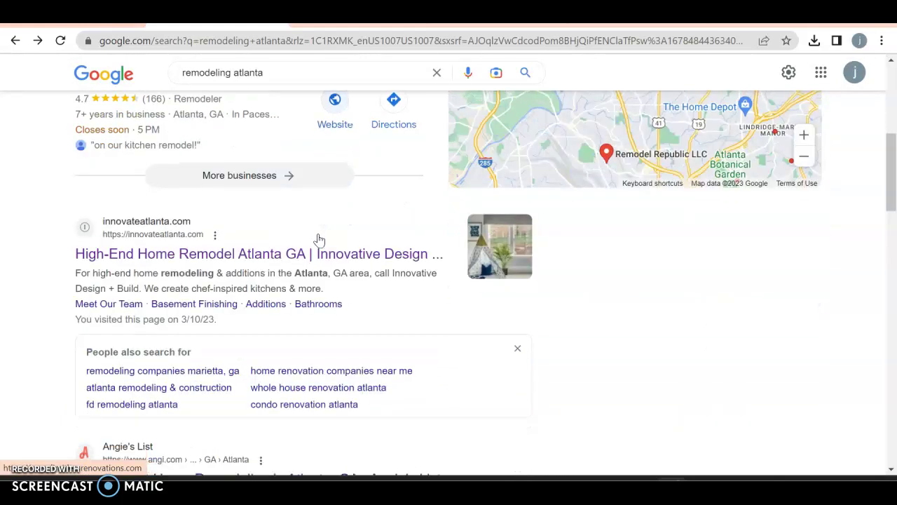
scroll(319, 240, "up", 4)
scroll(319, 240, "up", 1)
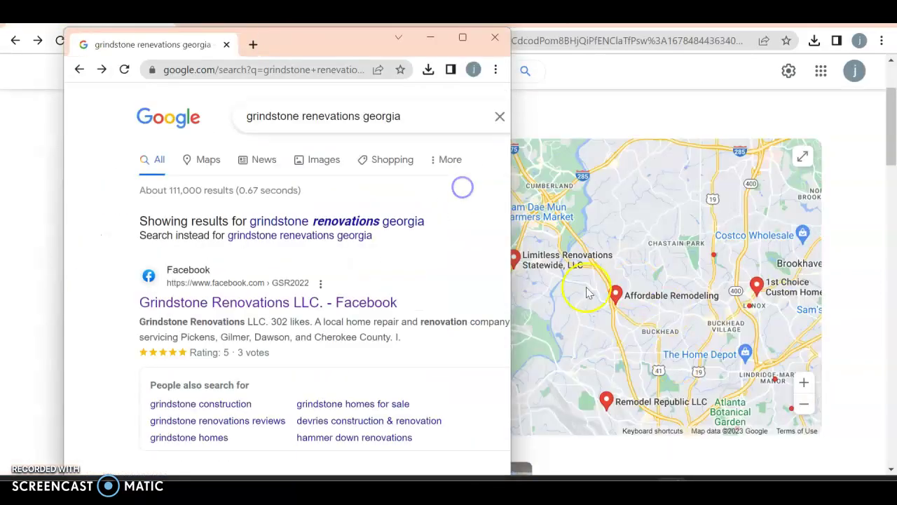
Put the detached Grindstone tab back into the browser window and review the company's search listings.
left_click_drag(173, 40, 210, 14)
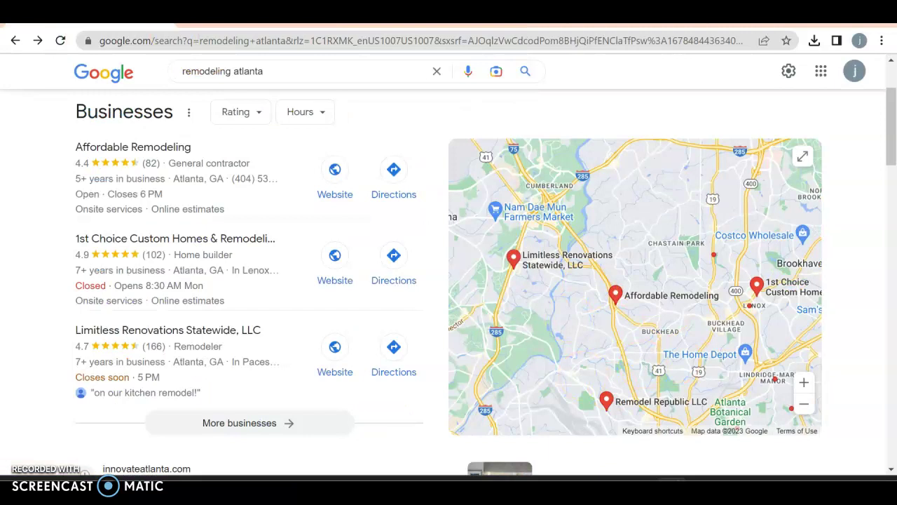
scroll(216, 342, "down", 3)
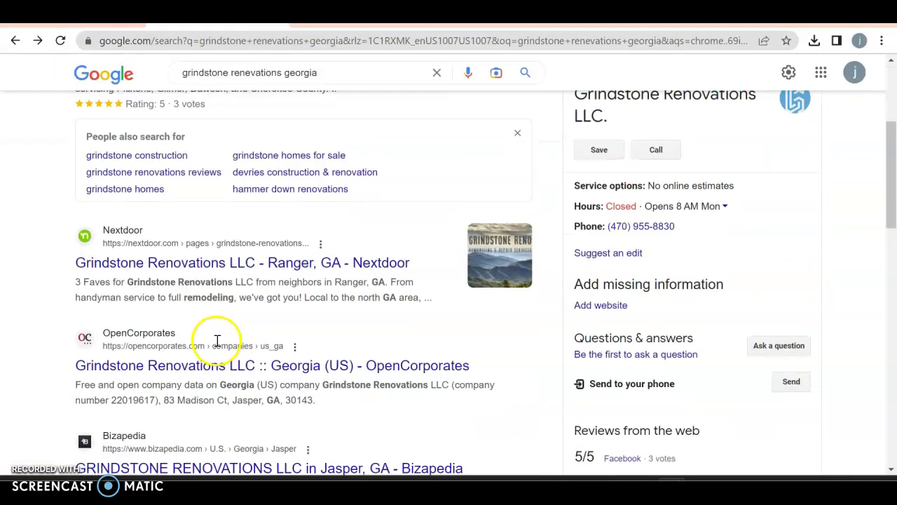
scroll(217, 344, "up", 3)
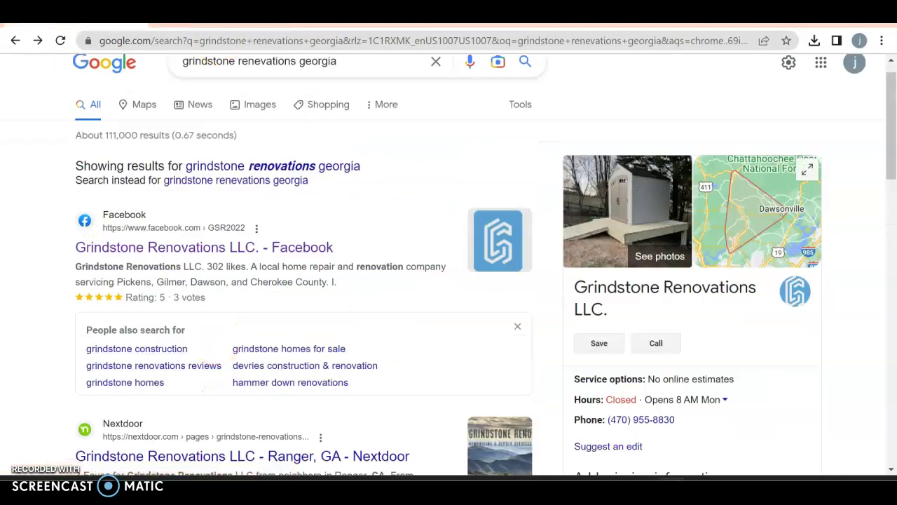
Open the full business list for "remodeling atlanta", look through the competing companies, and return to the main results.
left_click(238, 14)
scroll(242, 280, "down", 1)
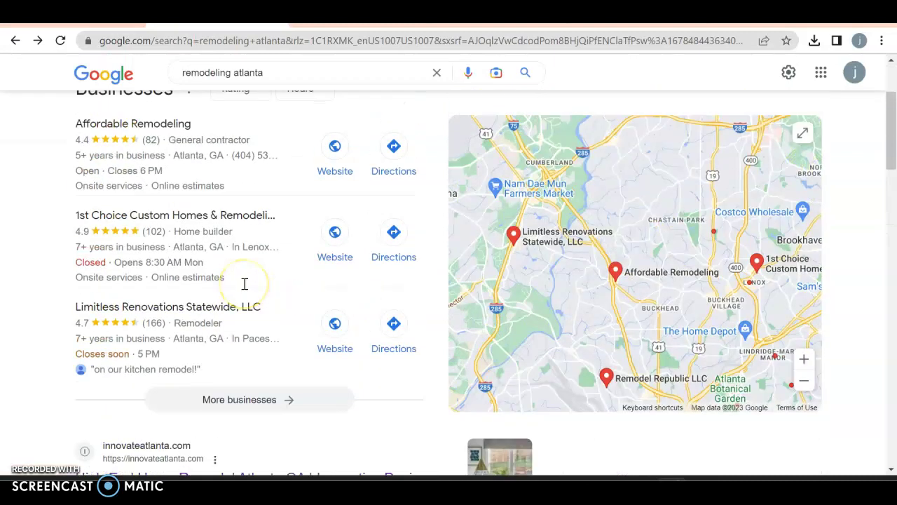
left_click(246, 397)
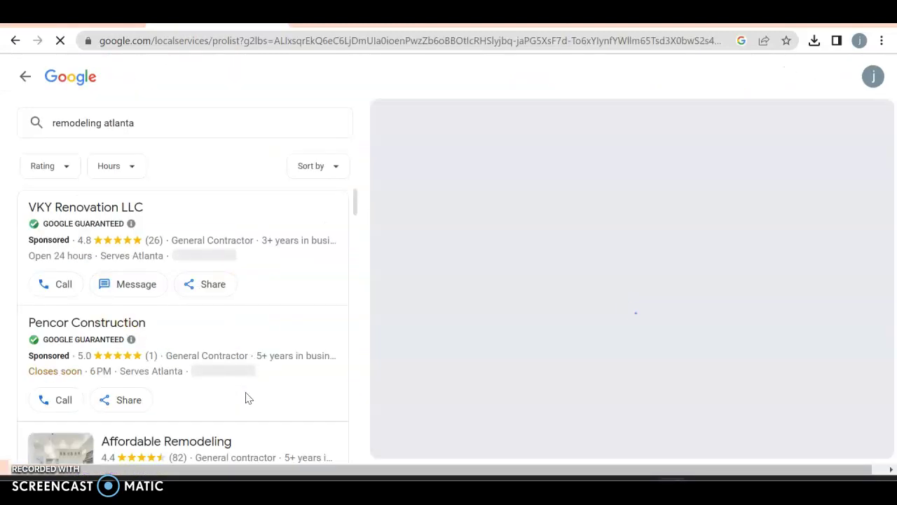
scroll(245, 397, "down", 3)
scroll(245, 396, "down", 5)
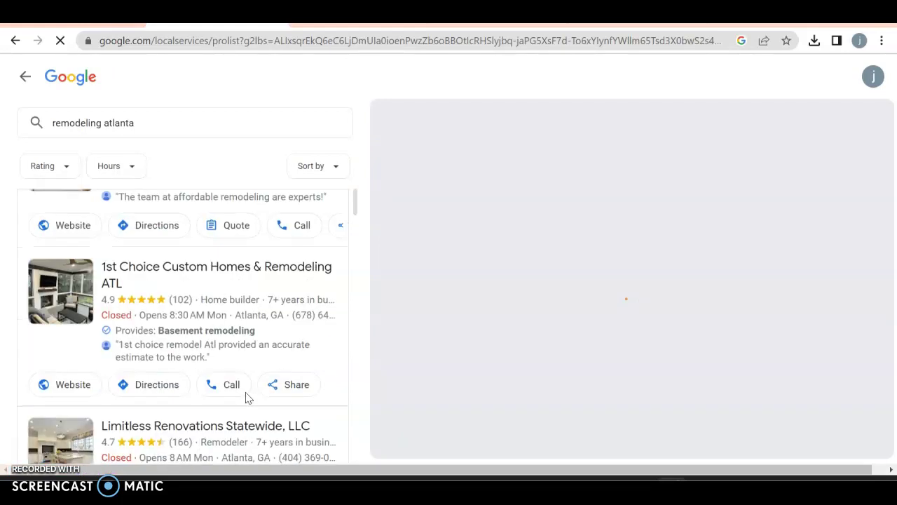
scroll(246, 397, "down", 3)
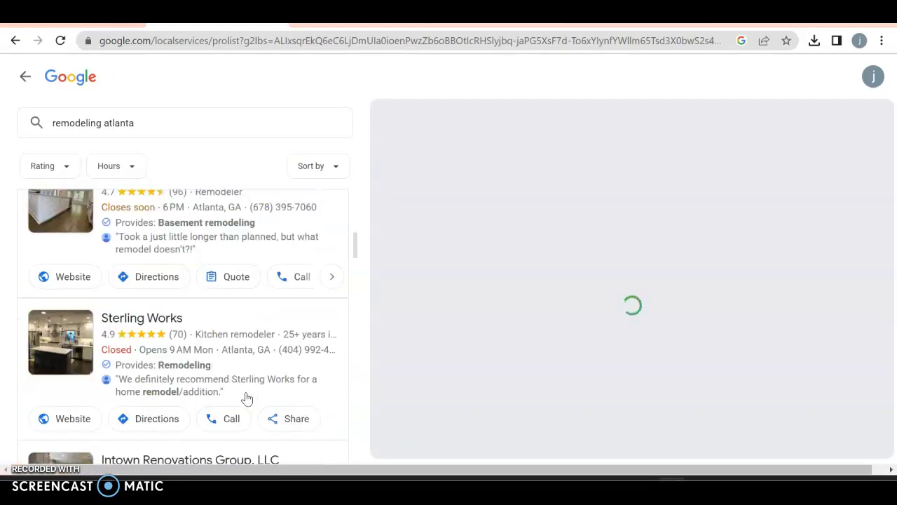
scroll(246, 396, "down", 1)
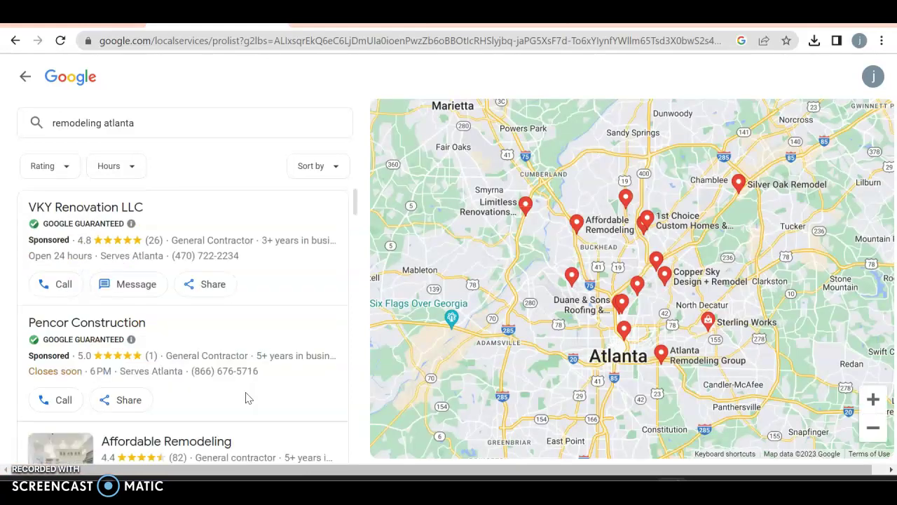
left_click(25, 76)
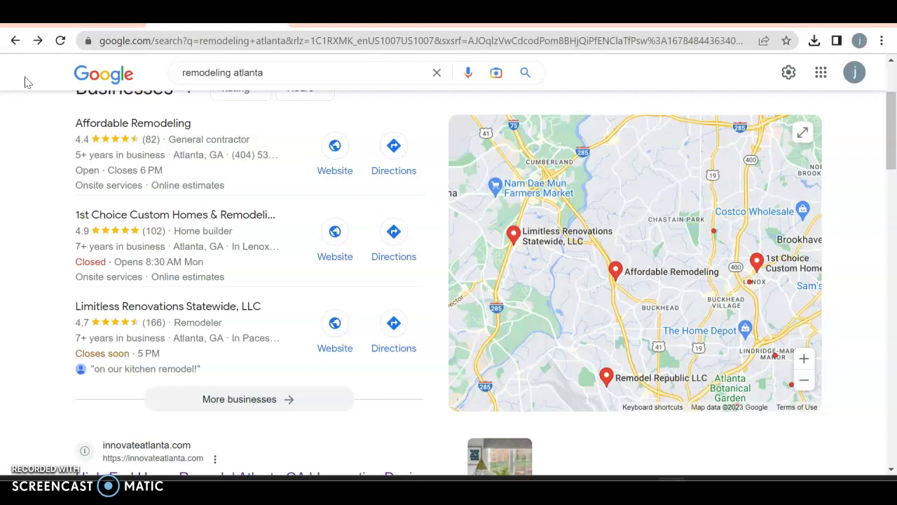
Open the innovateatlanta.com website from the "remodeling atlanta" results and select Services in its site navigation.
mouse_move(200, 188)
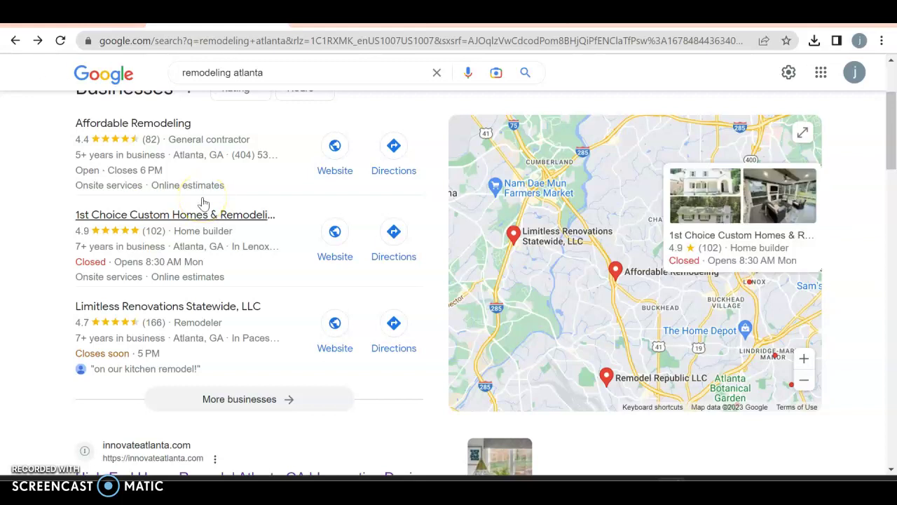
scroll(202, 203, "down", 3)
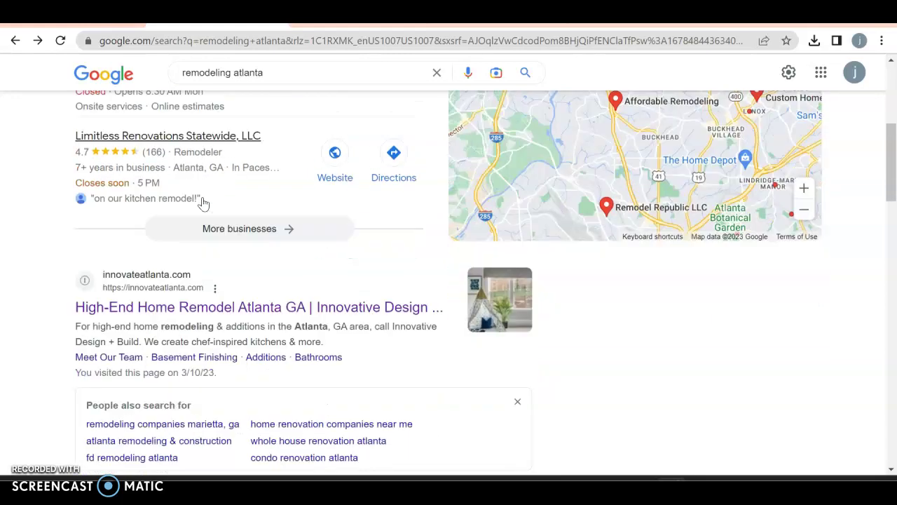
left_click(132, 220)
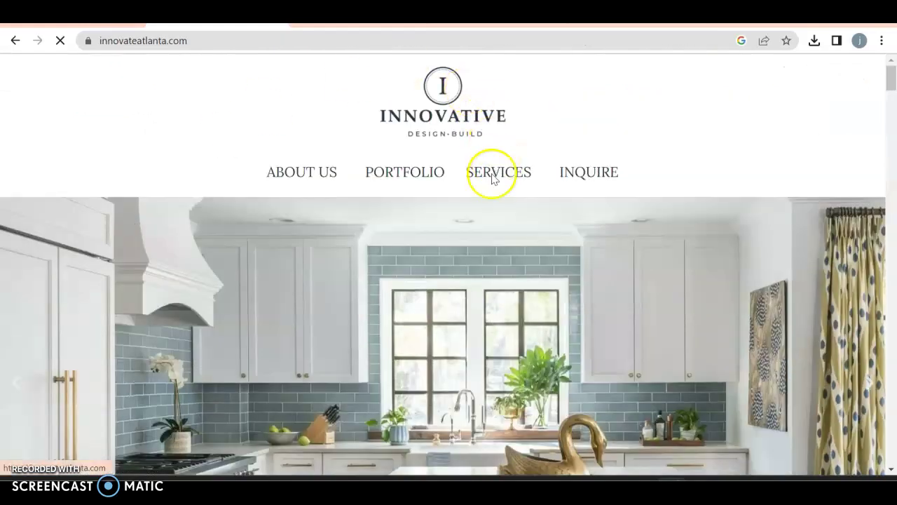
left_click(492, 173)
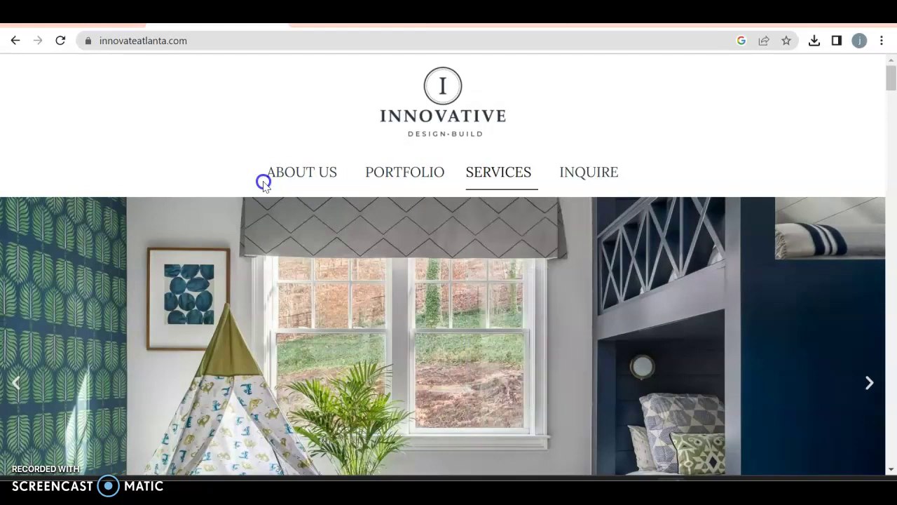
Open the Services page of the Innovative Design Build site and look over its introduction.
left_click(499, 170)
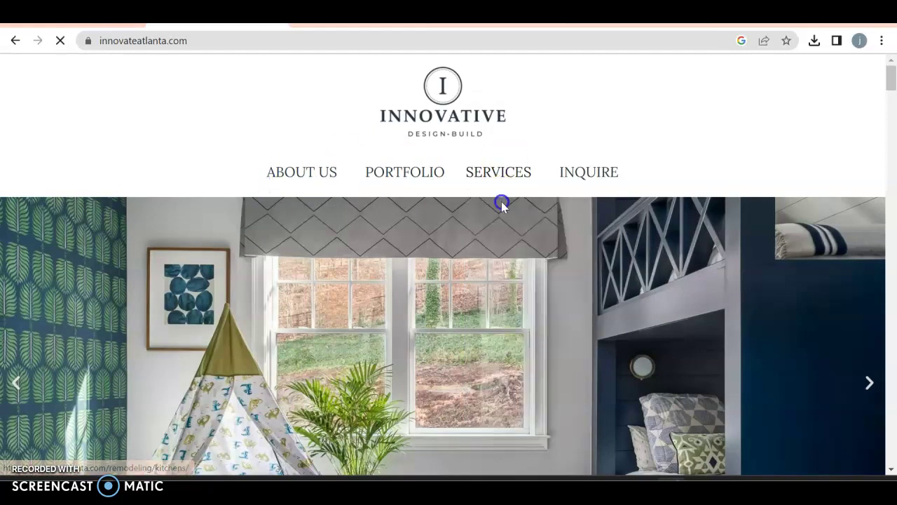
mouse_move(495, 175)
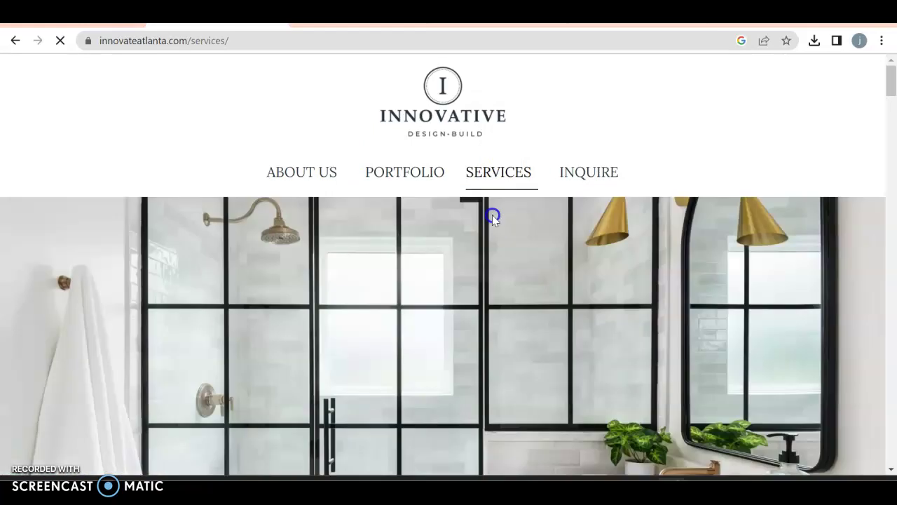
scroll(492, 214, "down", 3)
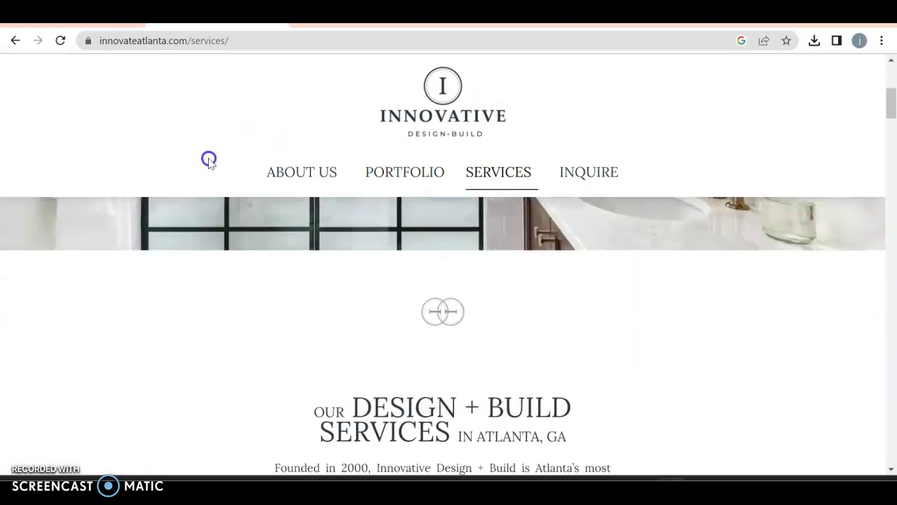
Return to the site's homepage and examine its sections on custom design, whole home remodels and additions.
left_click(444, 124)
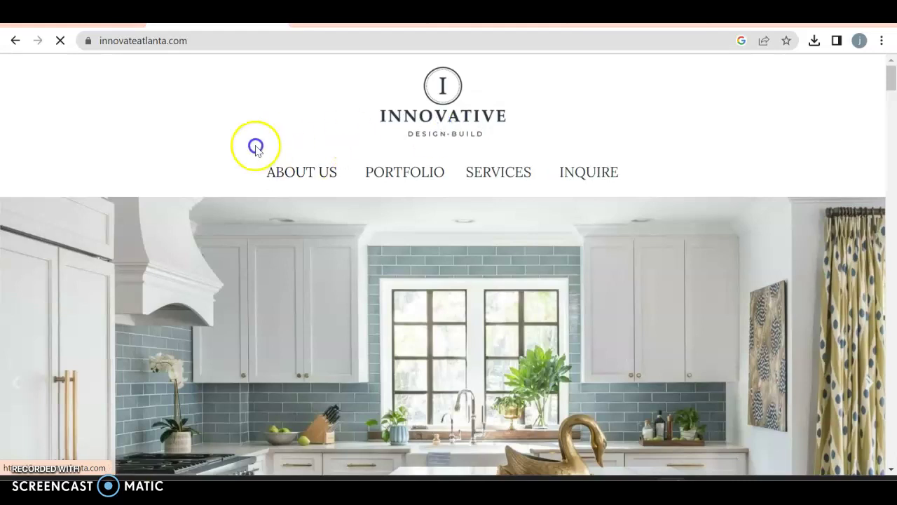
scroll(225, 119, "down", 1)
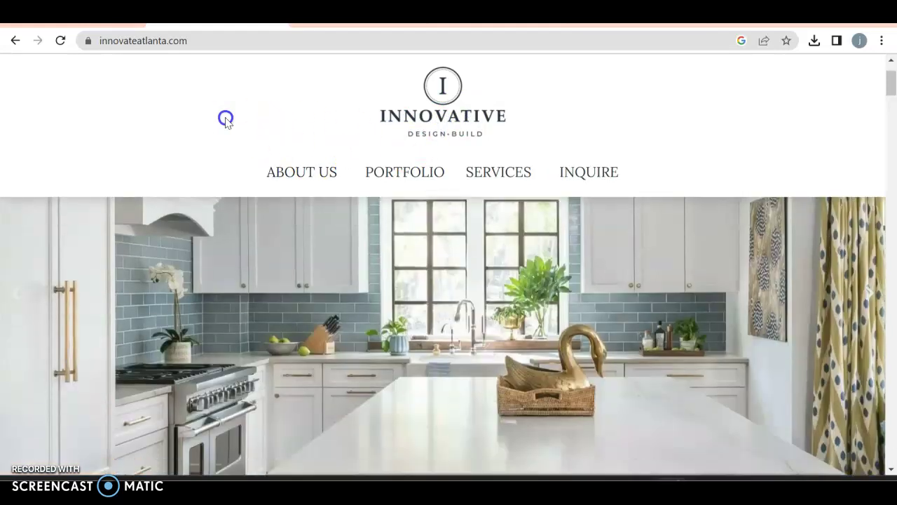
left_click(685, 147)
scroll(685, 148, "down", 2)
scroll(684, 147, "down", 3)
left_click(756, 160)
scroll(483, 124, "down", 3)
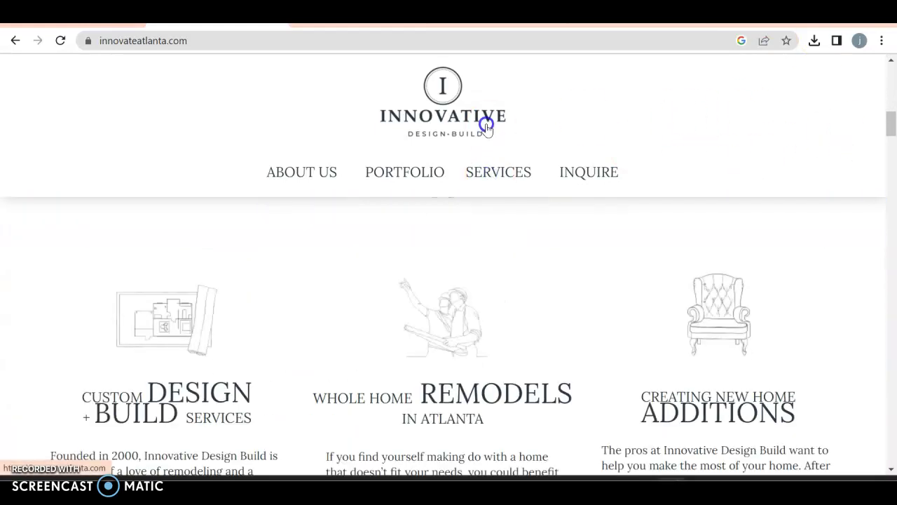
Examine the rest of the homepage, including the consultation banner, project photos, remodeling warranty and company reputation sections.
scroll(323, 272, "down", 2)
scroll(323, 272, "down", 3)
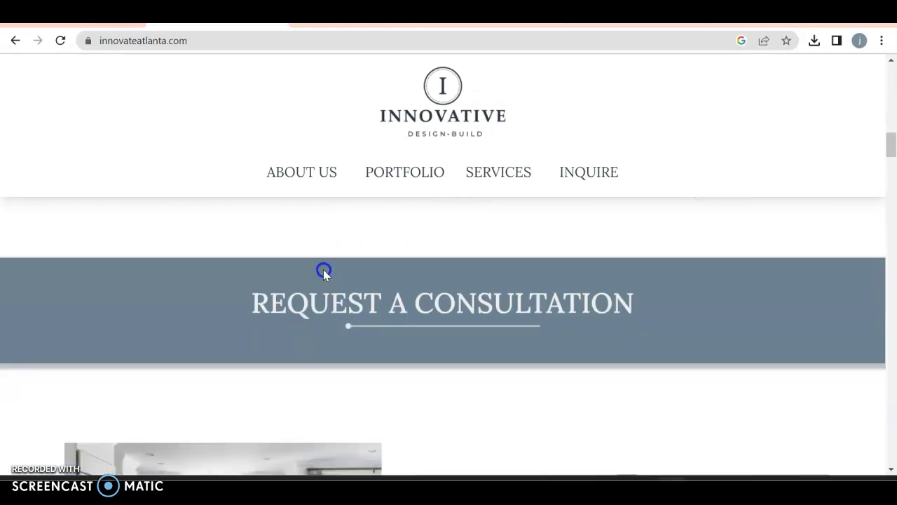
scroll(323, 272, "down", 4)
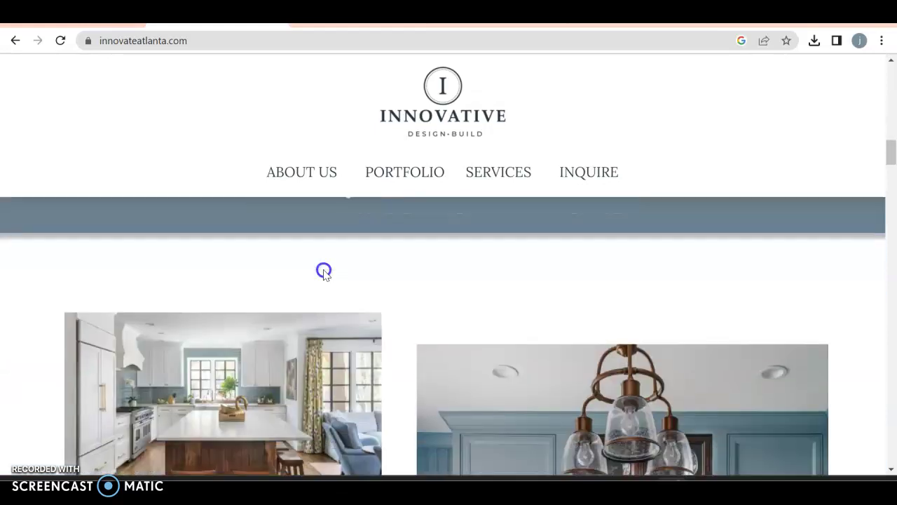
scroll(323, 272, "down", 10)
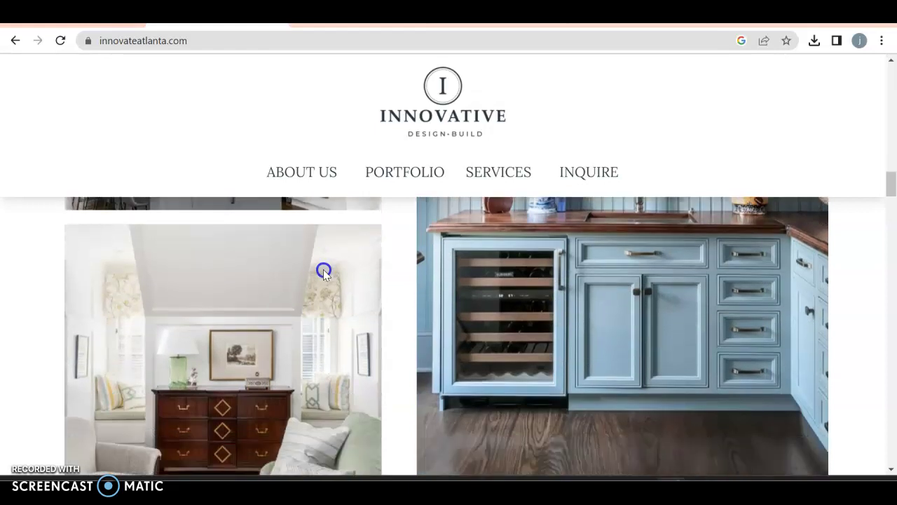
scroll(323, 272, "down", 10)
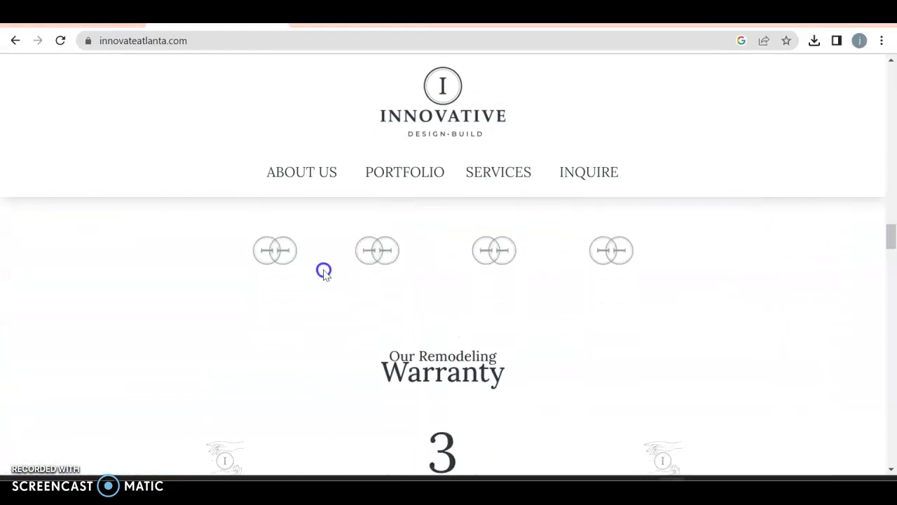
scroll(323, 272, "down", 3)
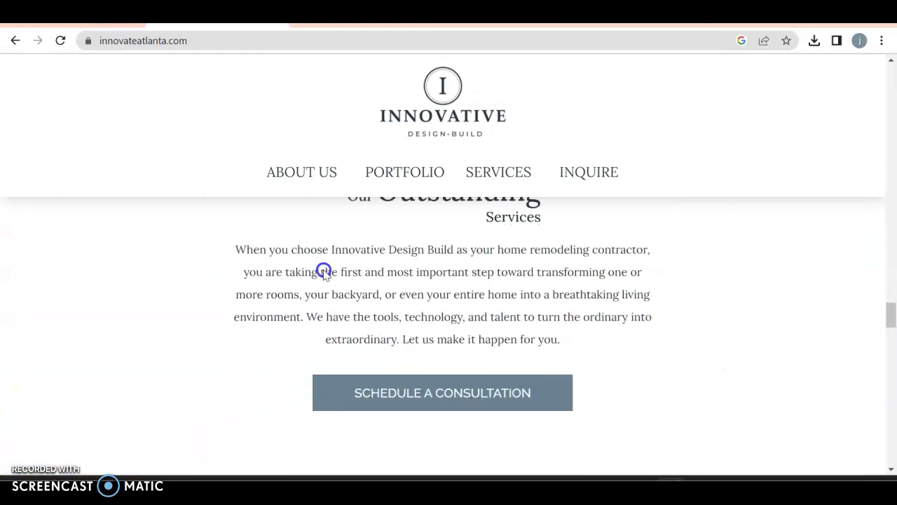
scroll(324, 272, "up", 2)
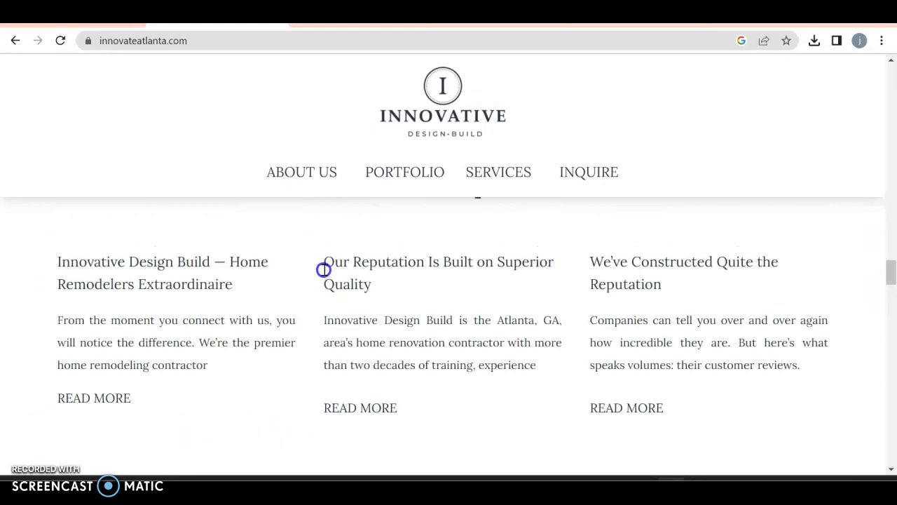
Open the full text of "Innovative Design Build — Home Remodelers Extraordinaire" and return to the homepage.
left_click(102, 405)
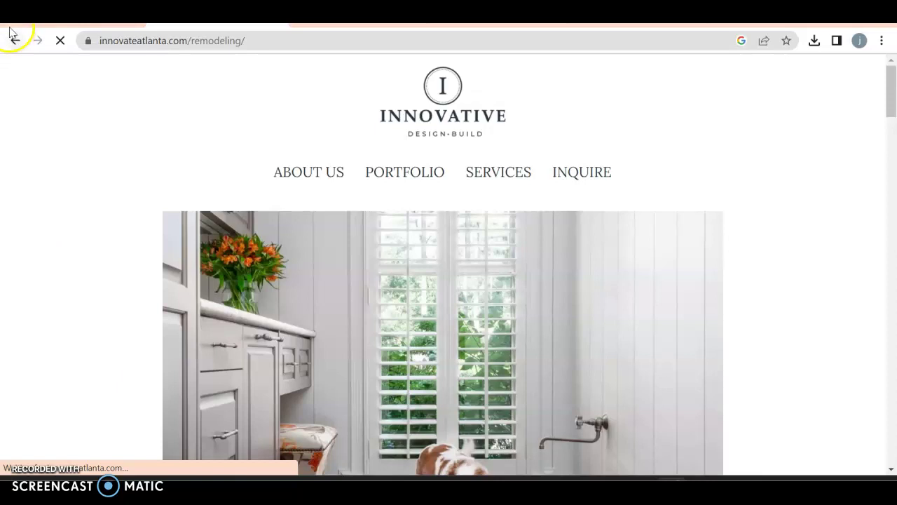
left_click(14, 42)
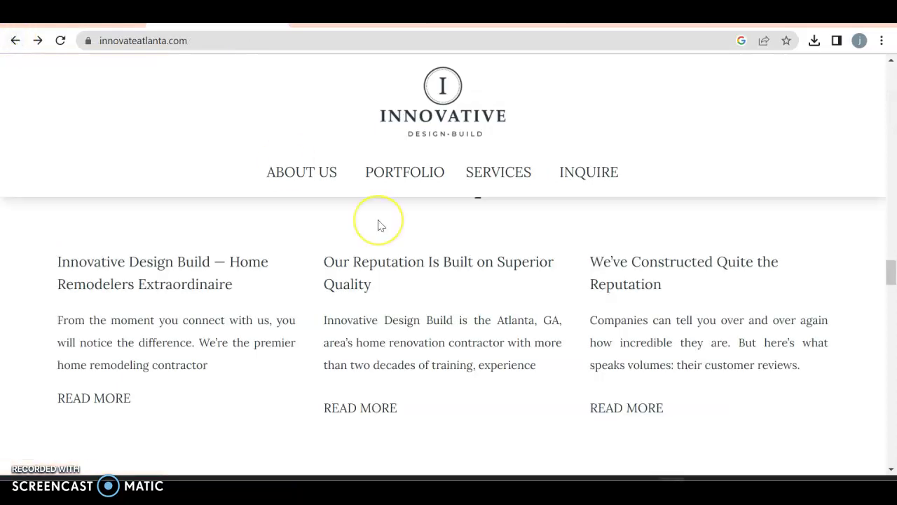
scroll(379, 225, "down", 1)
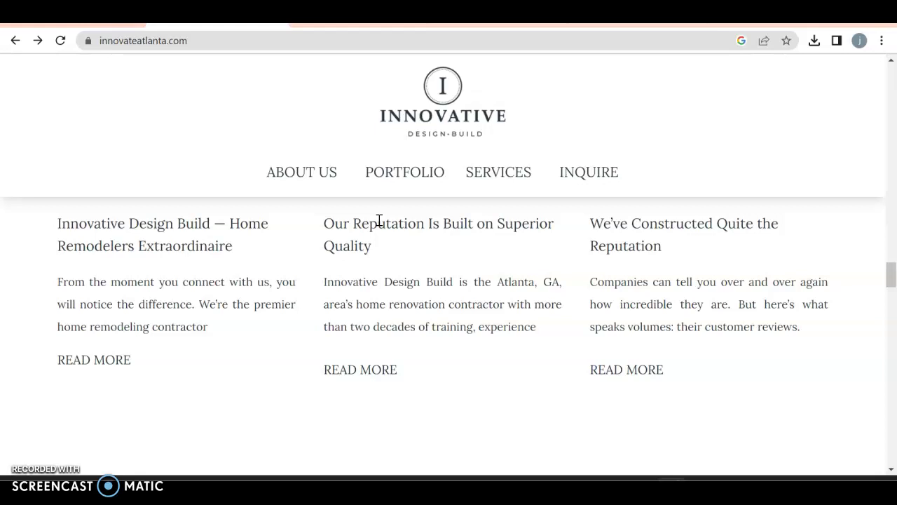
Open the Kitchens service page and review its introduction, photo gallery, kitchen style descriptions, planning questions and service area text.
mouse_move(527, 175)
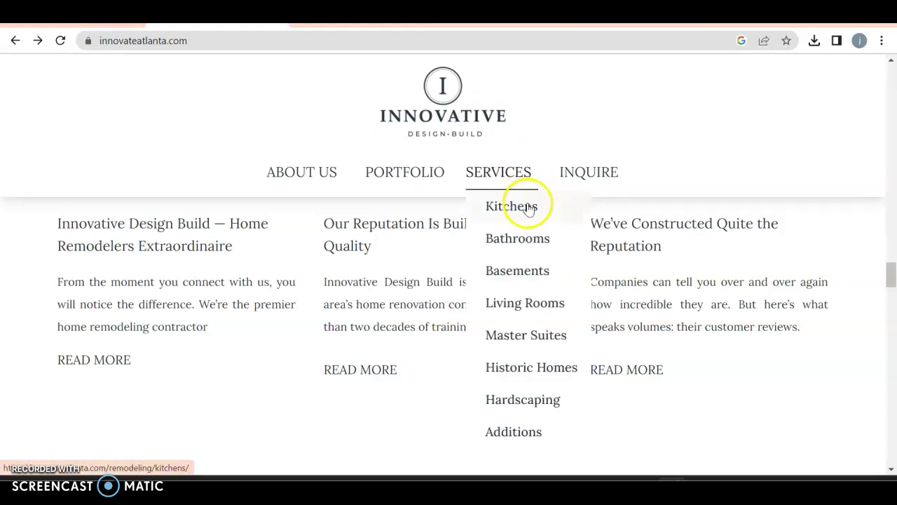
left_click(527, 206)
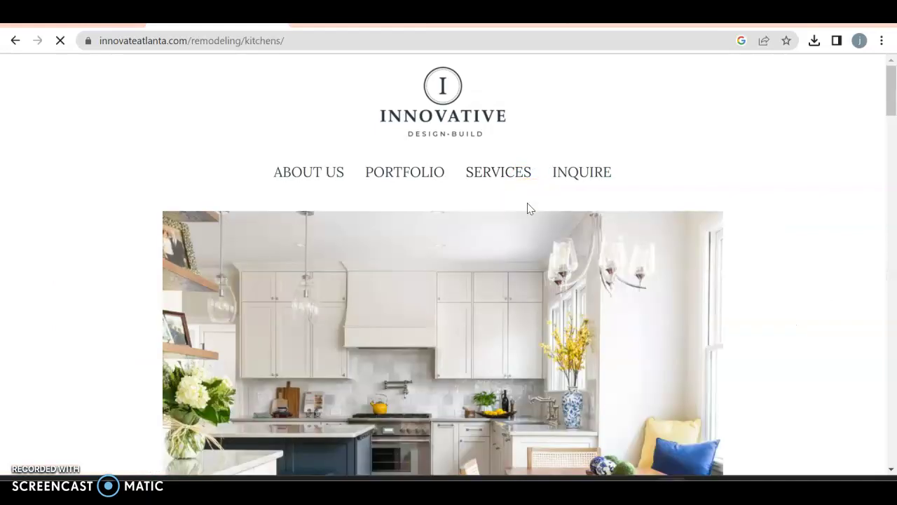
scroll(530, 208, "down", 5)
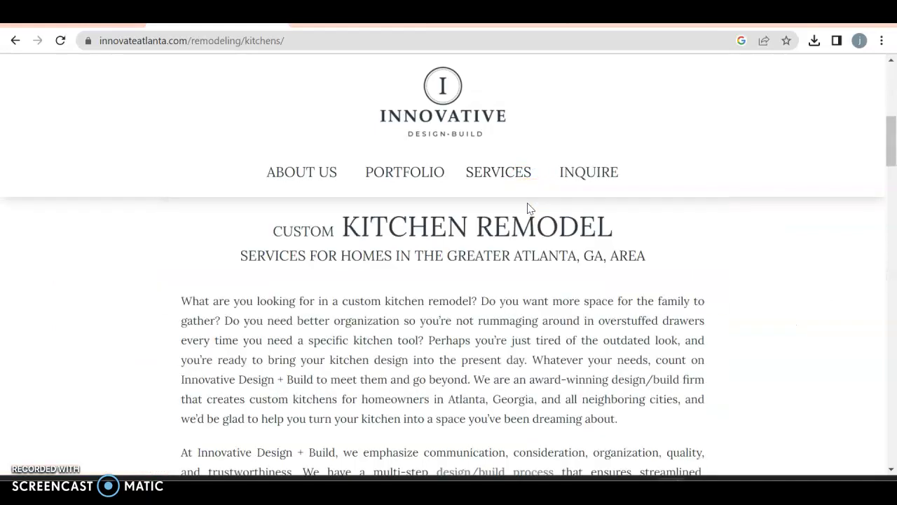
left_click(385, 390)
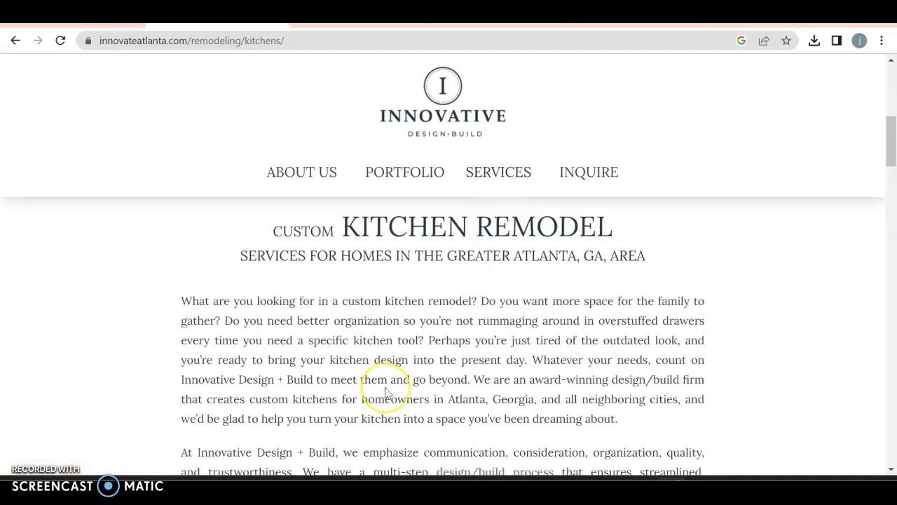
scroll(386, 392, "down", 5)
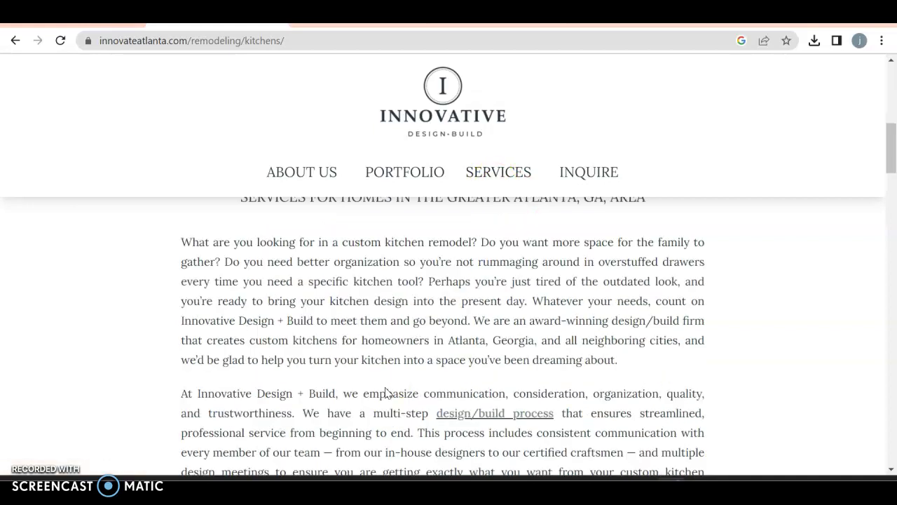
scroll(385, 392, "down", 15)
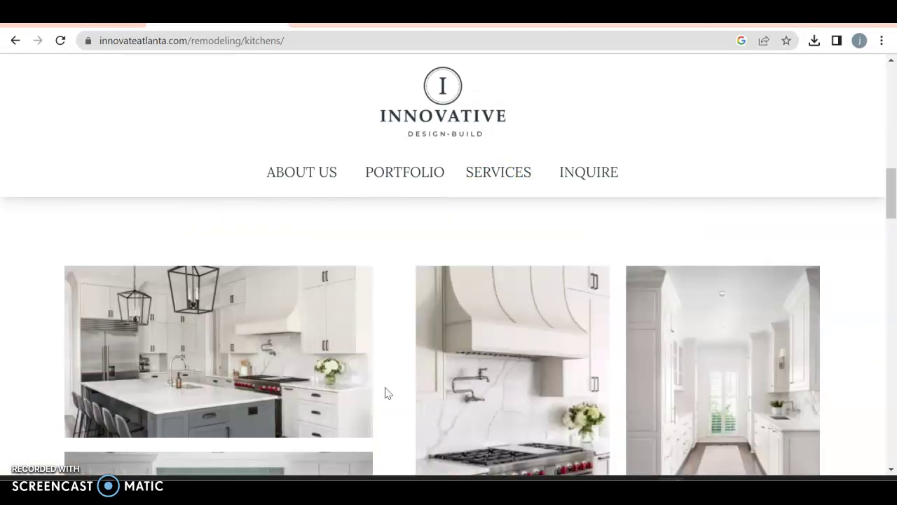
scroll(385, 394, "down", 3)
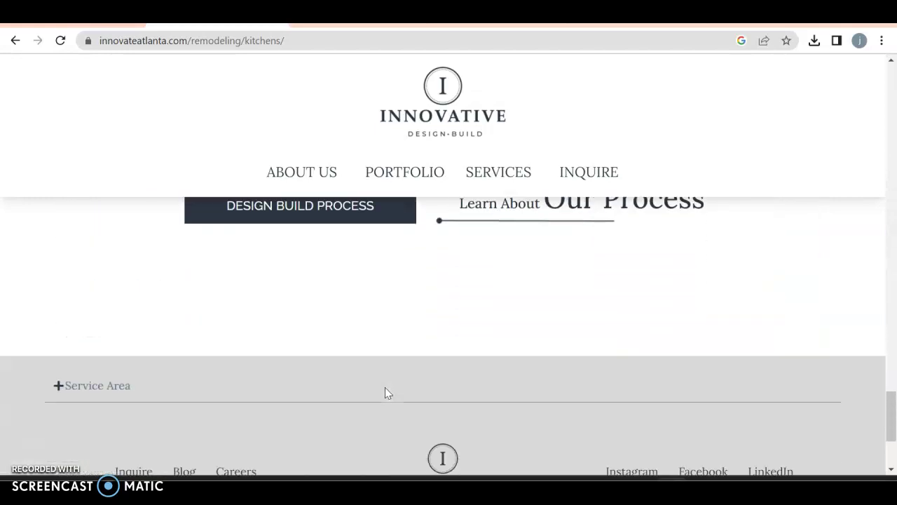
scroll(386, 394, "up", 10)
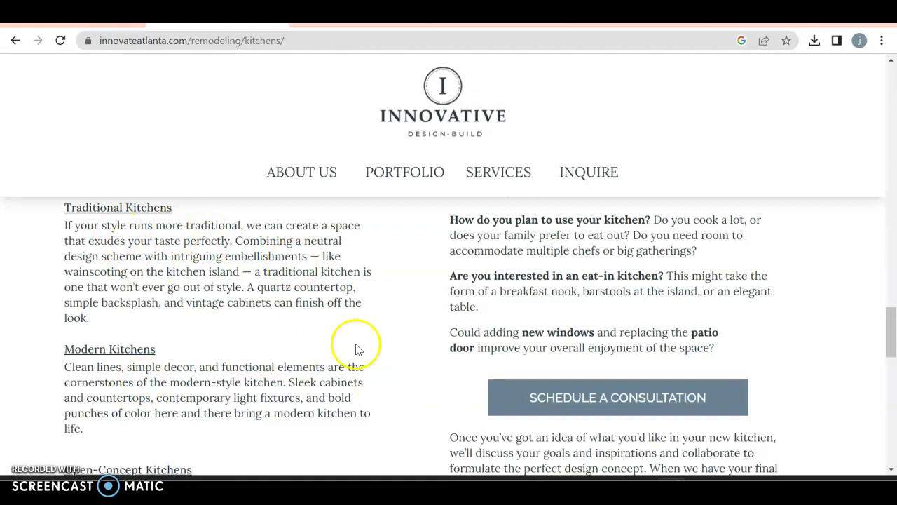
scroll(241, 317, "down", 8)
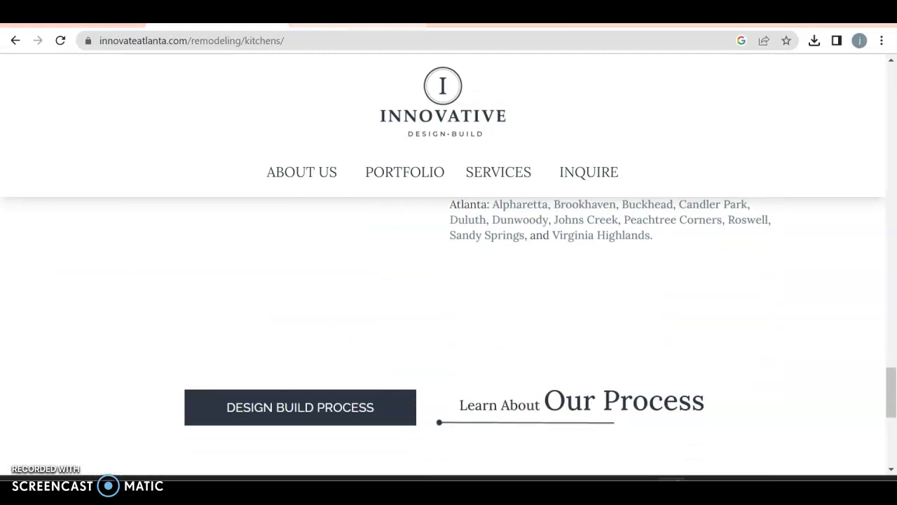
Switch to the Ahrefs Site Explorer overview for innovateatlanta.com and examine its backlinks, referring domains and organic keywords.
key("ctrl+Tab")
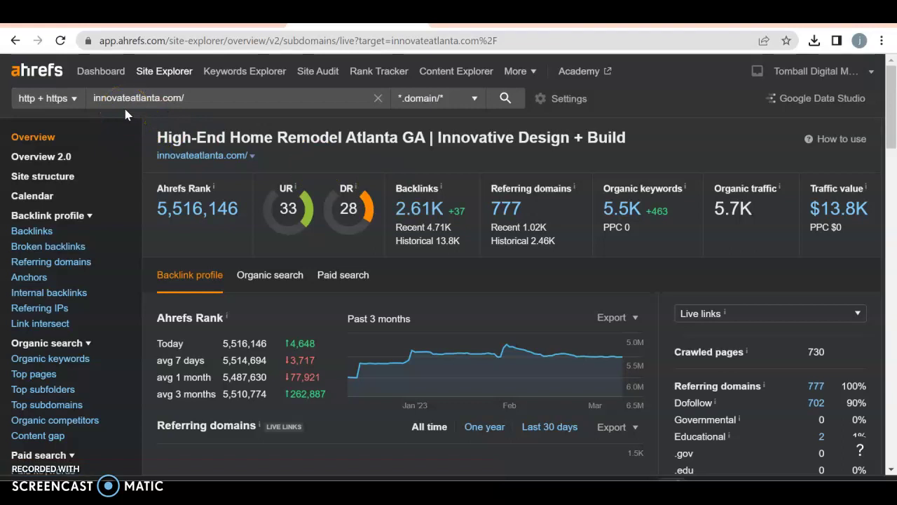
left_click(521, 115)
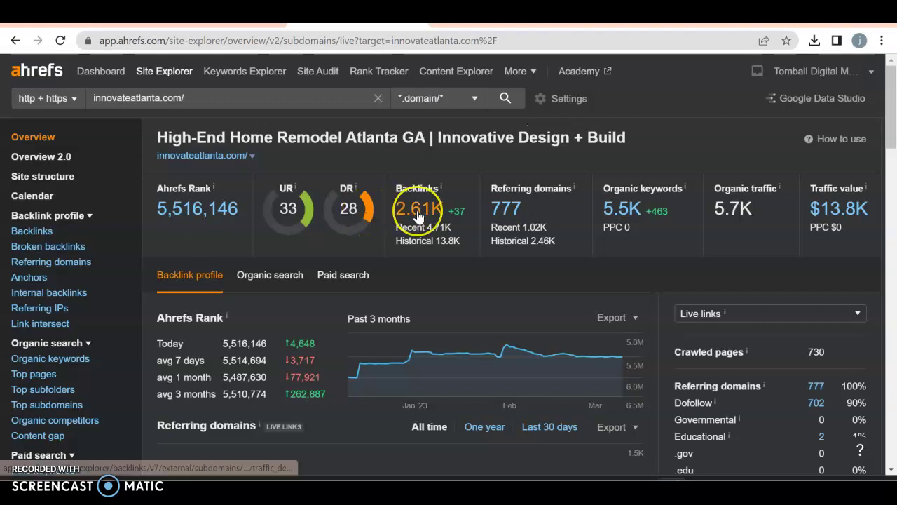
left_click(510, 234)
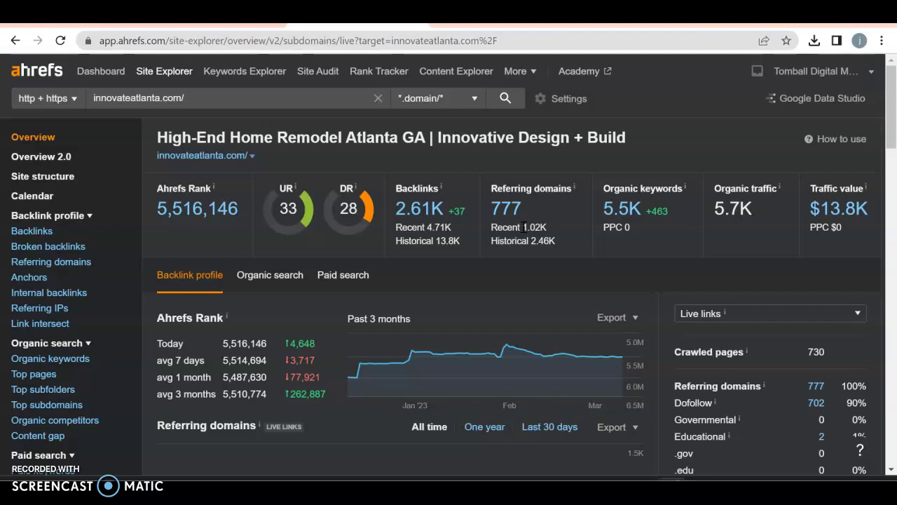
left_click(646, 207)
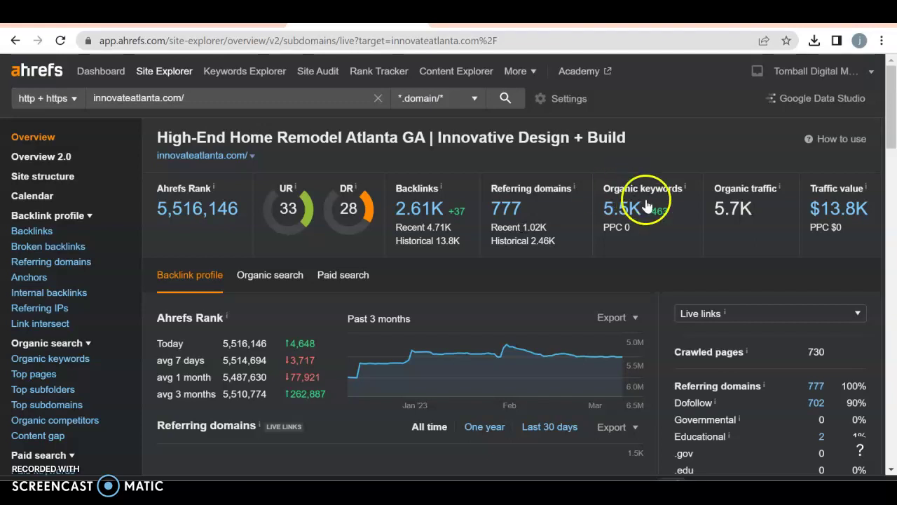
left_click(561, 213)
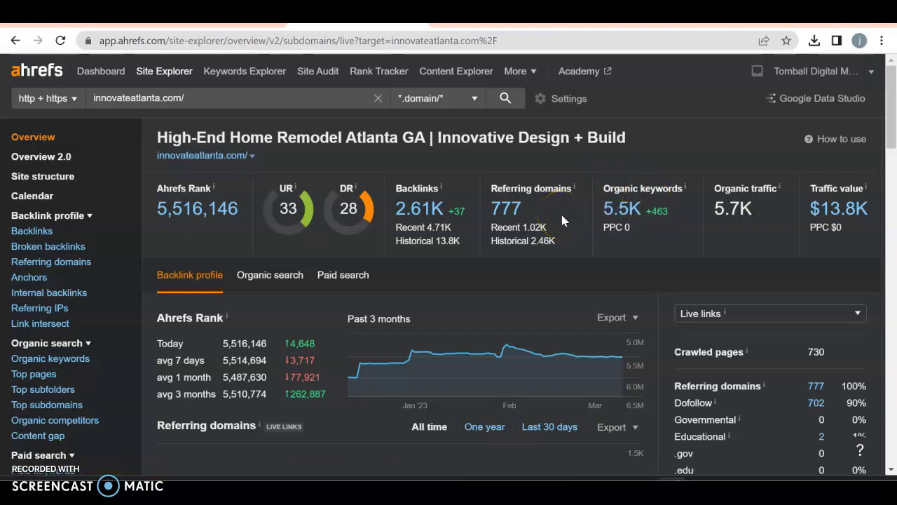
Open the Organic keywords report for innovateatlanta.com and examine the top keywords with their volumes, positions and ranking URLs.
left_click(620, 209)
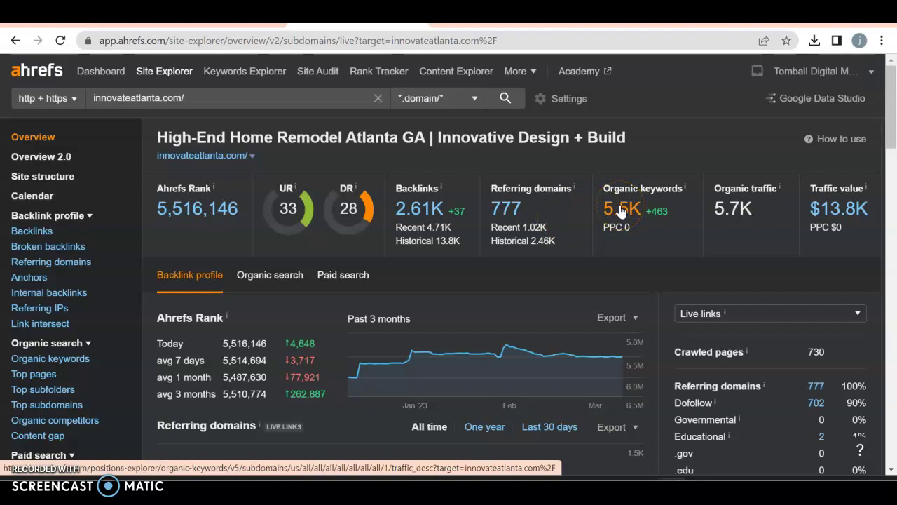
left_click(620, 209)
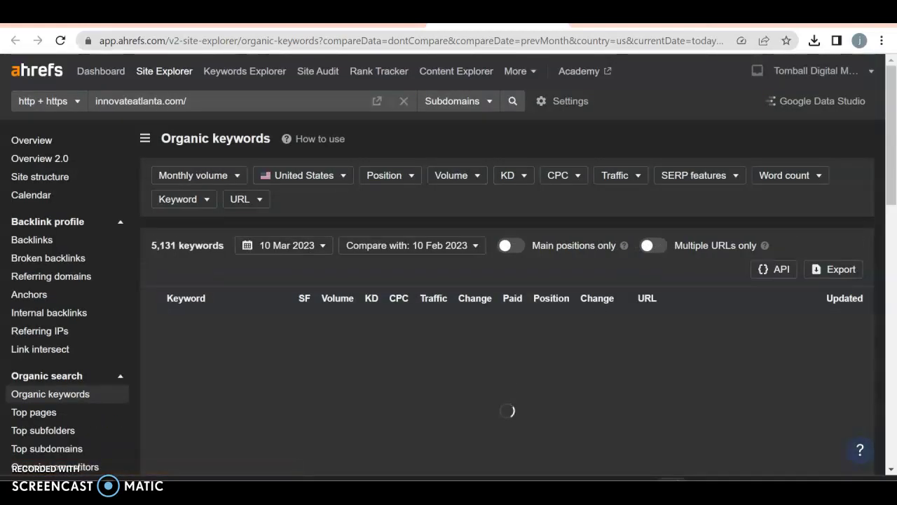
left_click(427, 213)
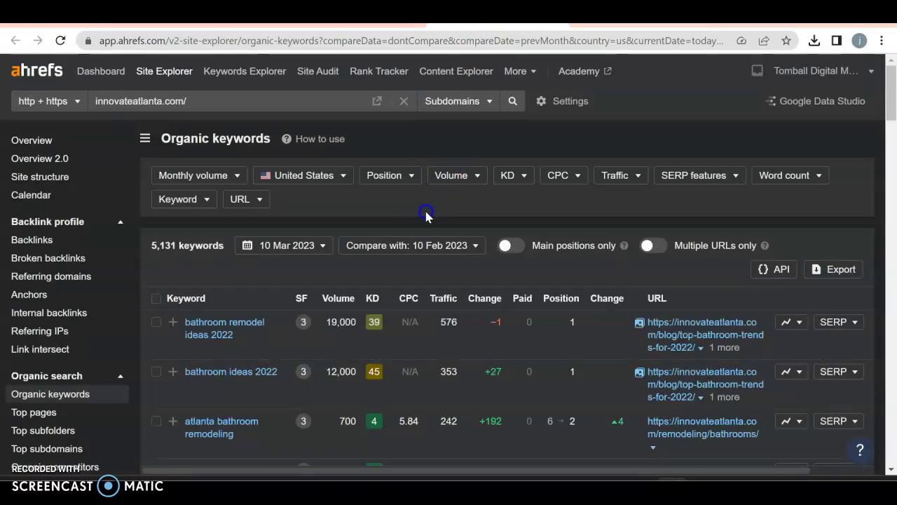
scroll(427, 213, "down", 2)
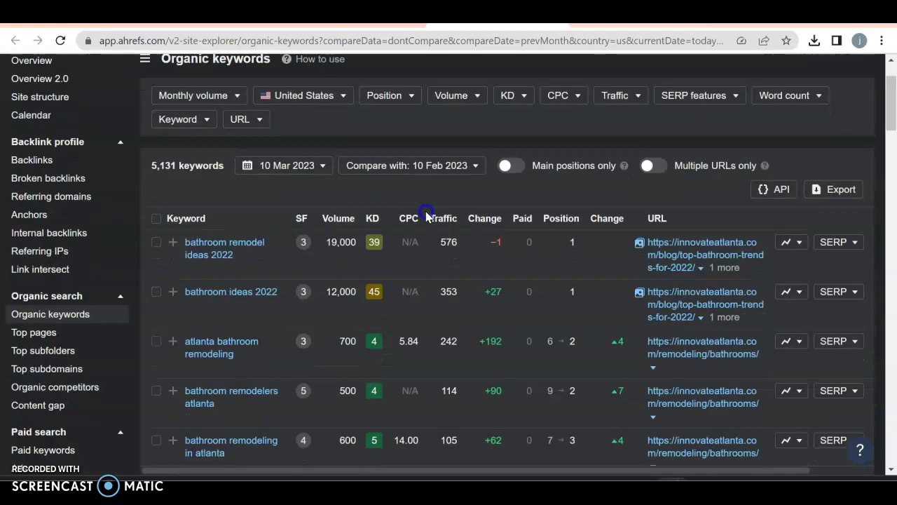
scroll(427, 213, "down", 3)
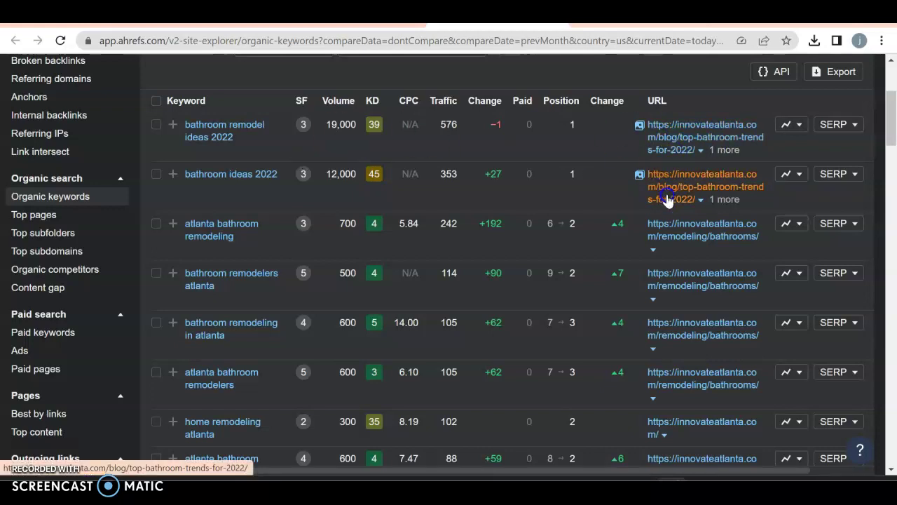
scroll(274, 244, "down", 1)
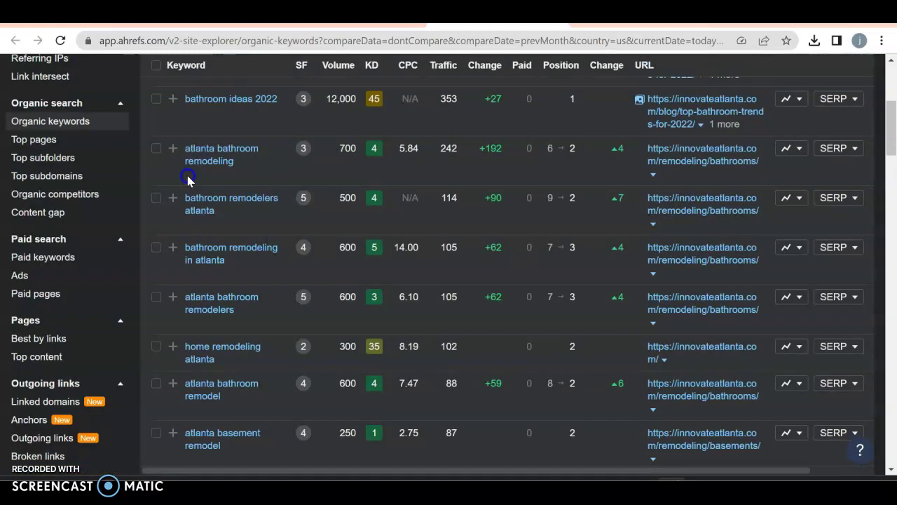
Examine the volume, traffic and position changes of the Atlanta bathroom, home and basement remodeling keywords in the list.
left_click(348, 149)
mouse_move(496, 148)
scroll(487, 174, "down", 1)
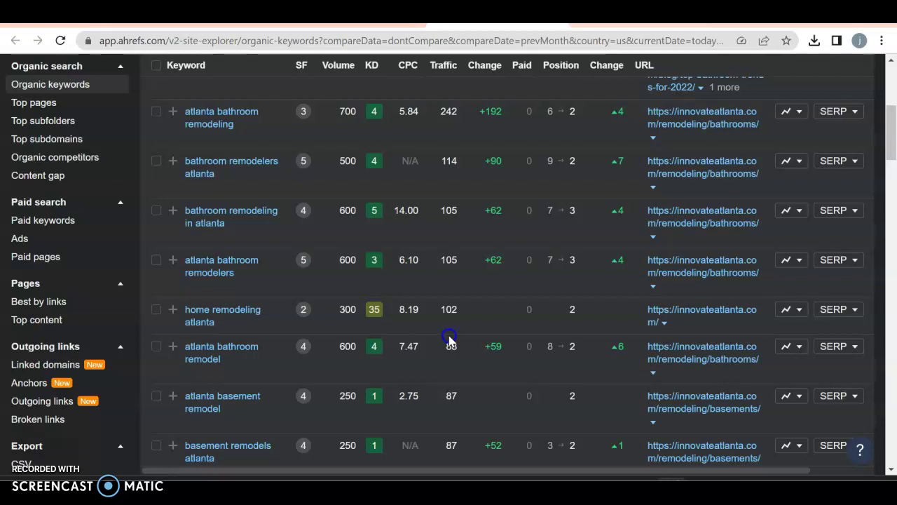
left_click(627, 370)
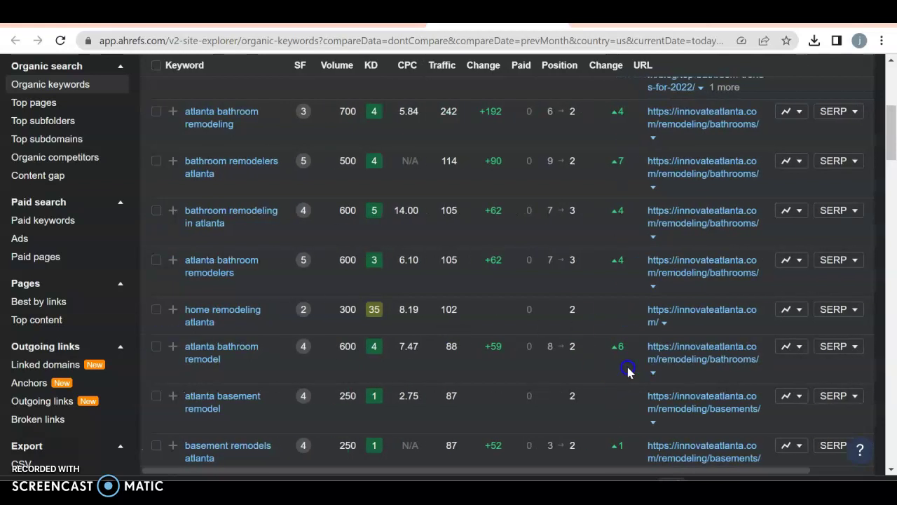
Return to the Site Explorer overview for innovateatlanta.com and examine its backlink profile, including the referring domains history and live link breakdown.
scroll(350, 295, "up", 5)
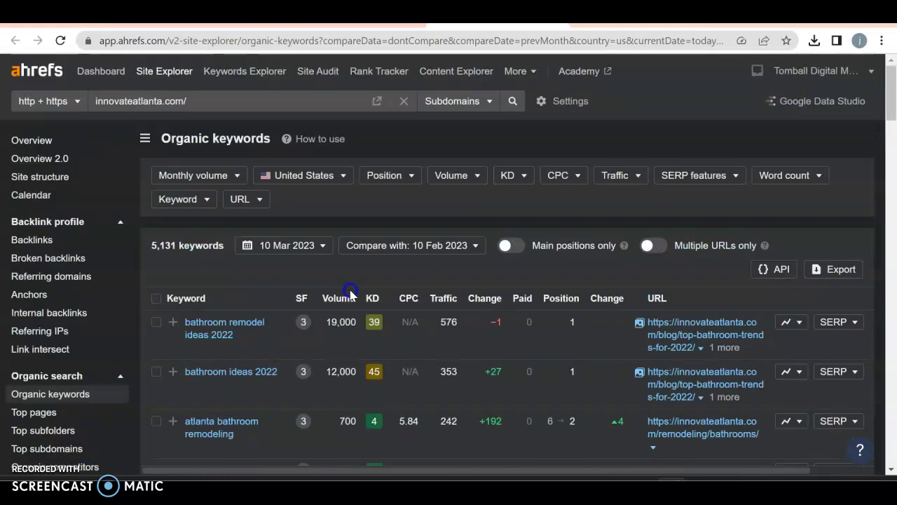
left_click(30, 142)
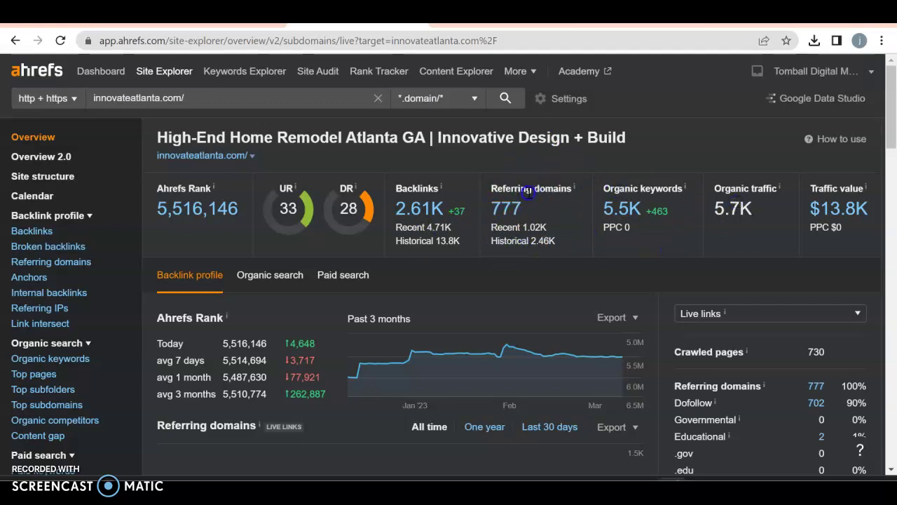
scroll(771, 379, "down", 2)
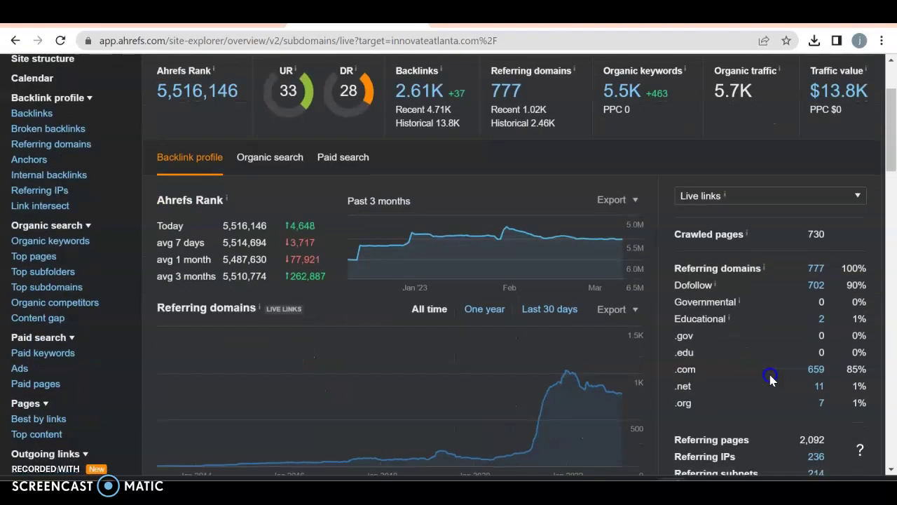
scroll(550, 179, "up", 2)
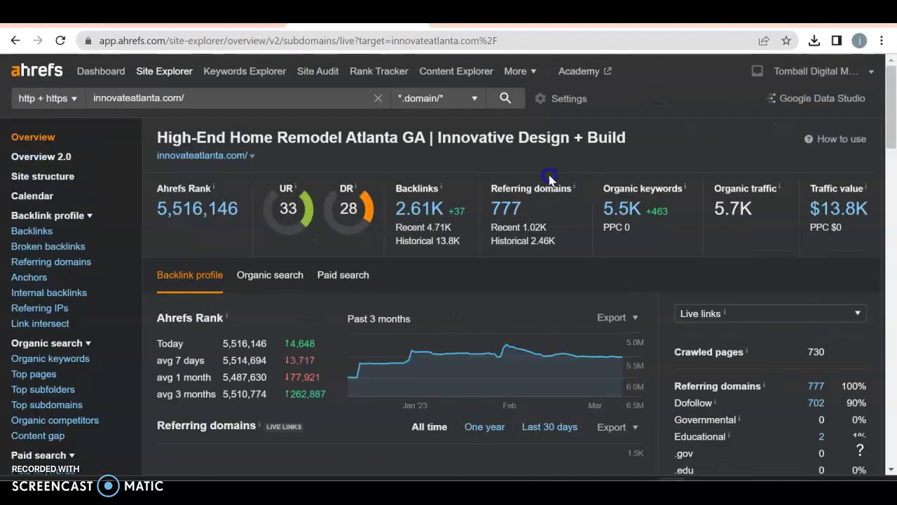